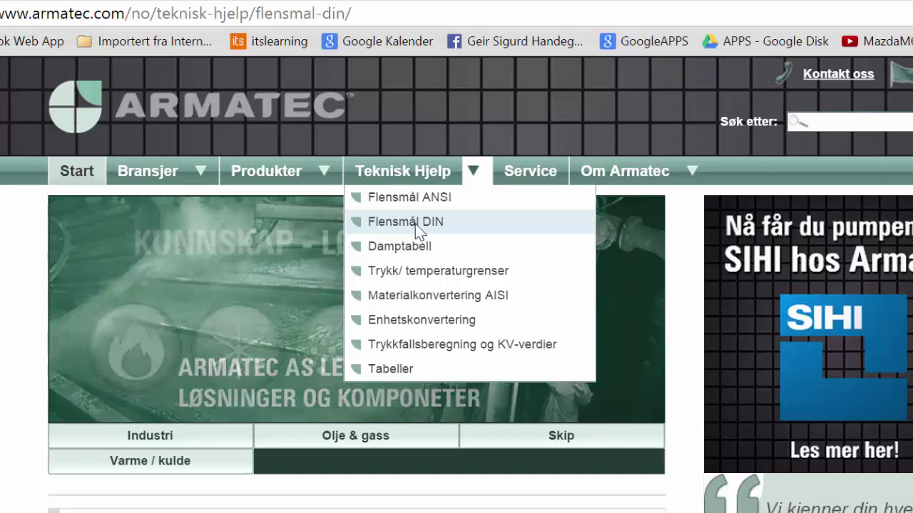
Step: Look through the DIN flange dimension table on the Flensmål DIN page, including the PN10 and PN16 sections
{"action": "scroll", "coordinate": [661, 283], "scroll_direction": "down", "scroll_amount": 8}
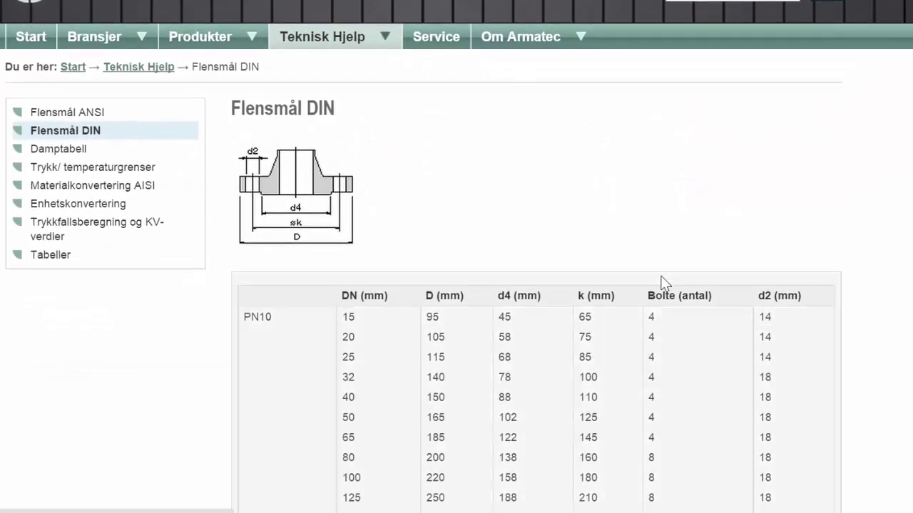
{"action": "scroll", "coordinate": [333, 28], "scroll_direction": "up", "scroll_amount": 3}
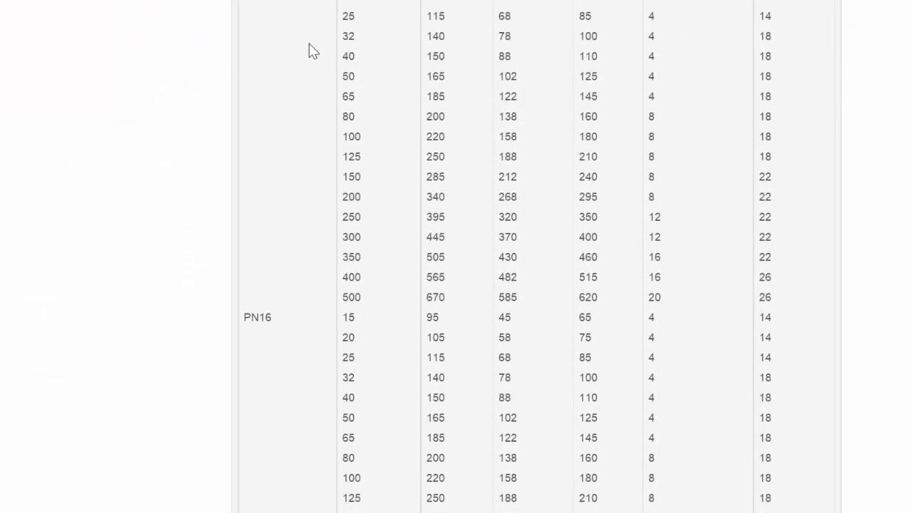
{"action": "scroll", "coordinate": [309, 45], "scroll_direction": "down", "scroll_amount": 4}
{"action": "scroll", "coordinate": [309, 107], "scroll_direction": "down", "scroll_amount": 7}
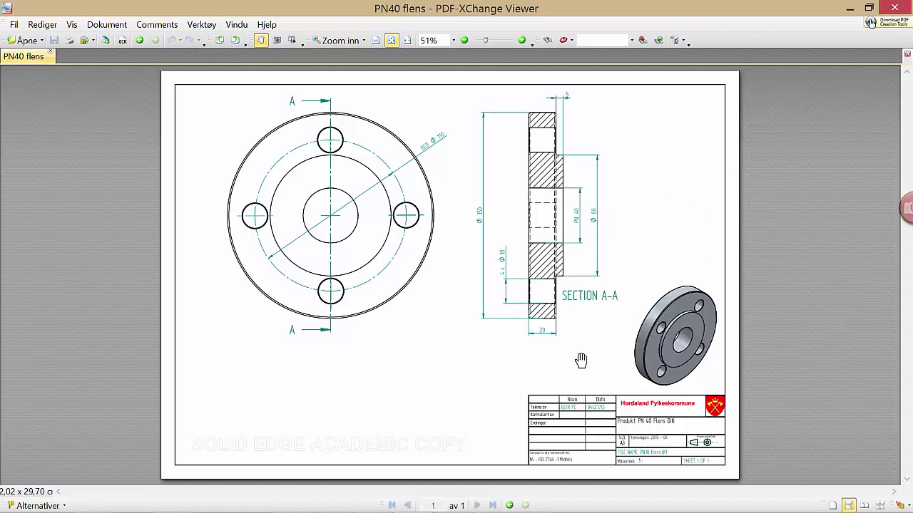
Step: Switch to Solid Edge, create a new ISO Part and show its base reference planes
{"action": "mouse_move", "coordinate": [422, 501]}
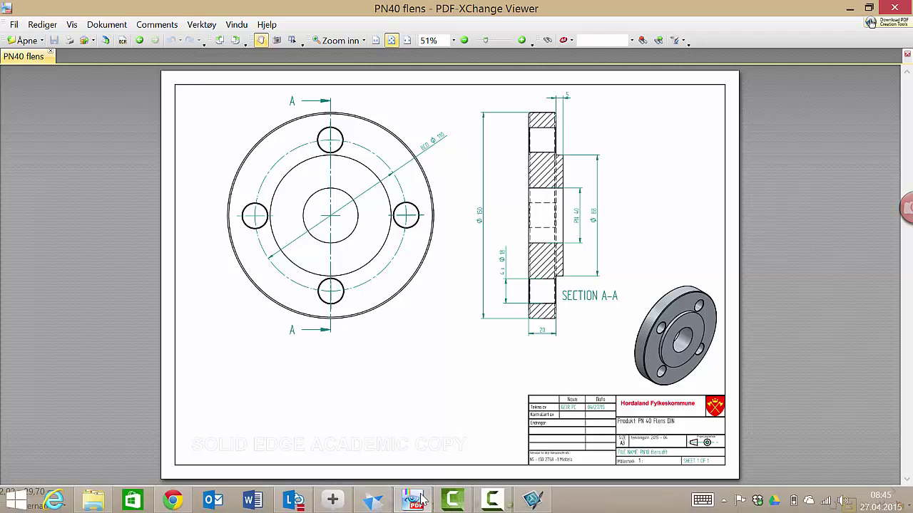
{"action": "left_click", "coordinate": [373, 501]}
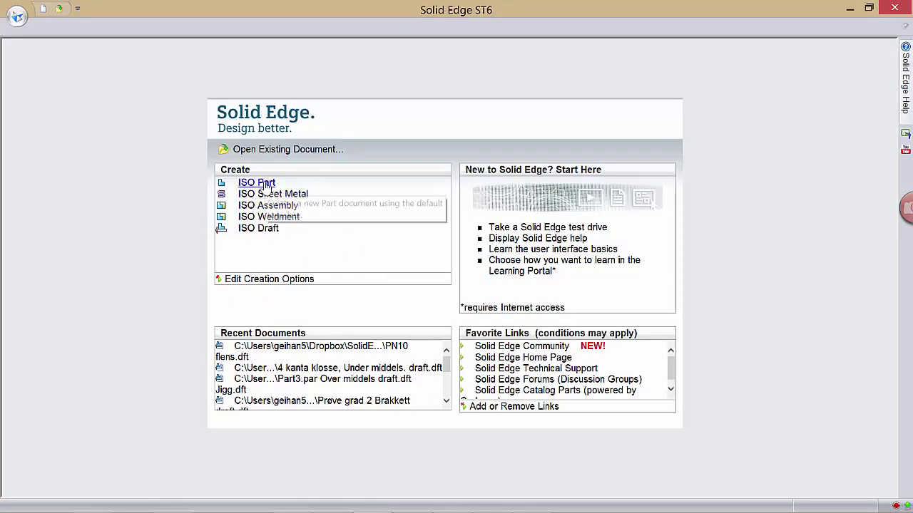
{"action": "left_click", "coordinate": [265, 184]}
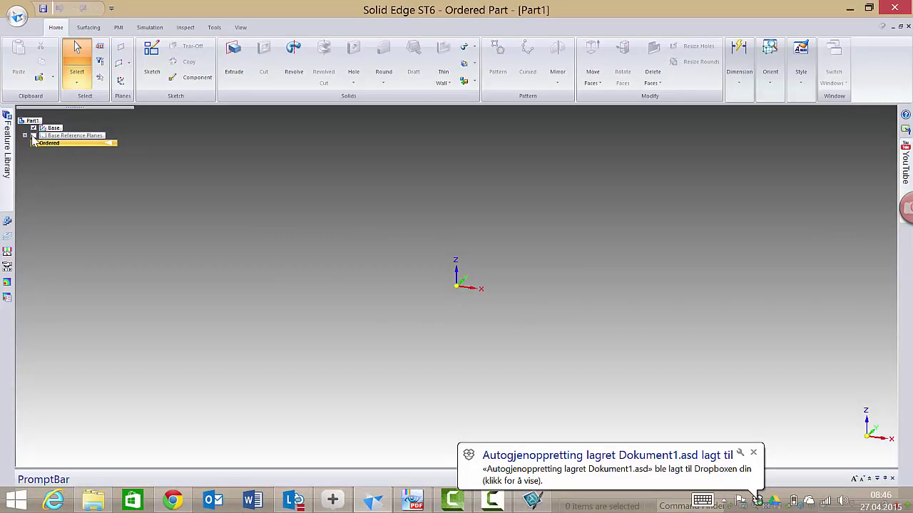
{"action": "left_click", "coordinate": [33, 135]}
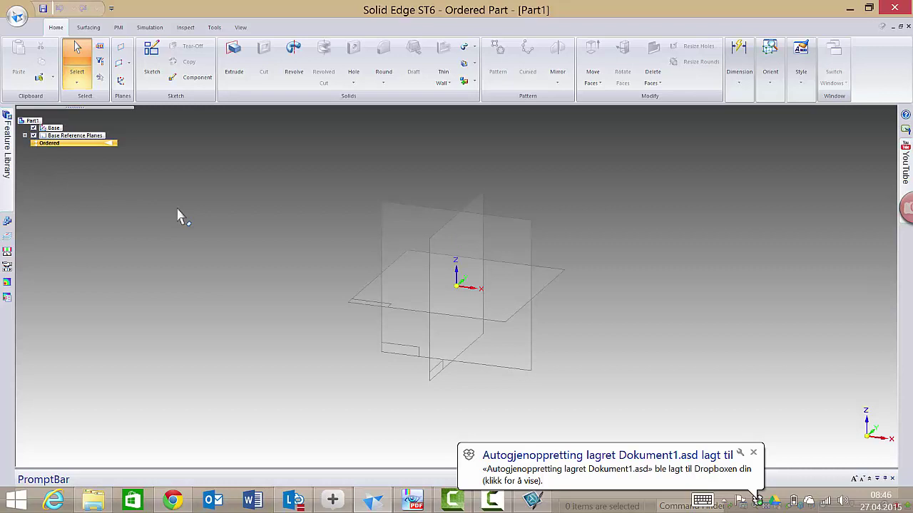
Step: Start a Revolve on the XZ plane and sketch a closed L-shaped profile above the origin, about 27 mm wide on top and 32 mm at its base
{"action": "left_click", "coordinate": [295, 61]}
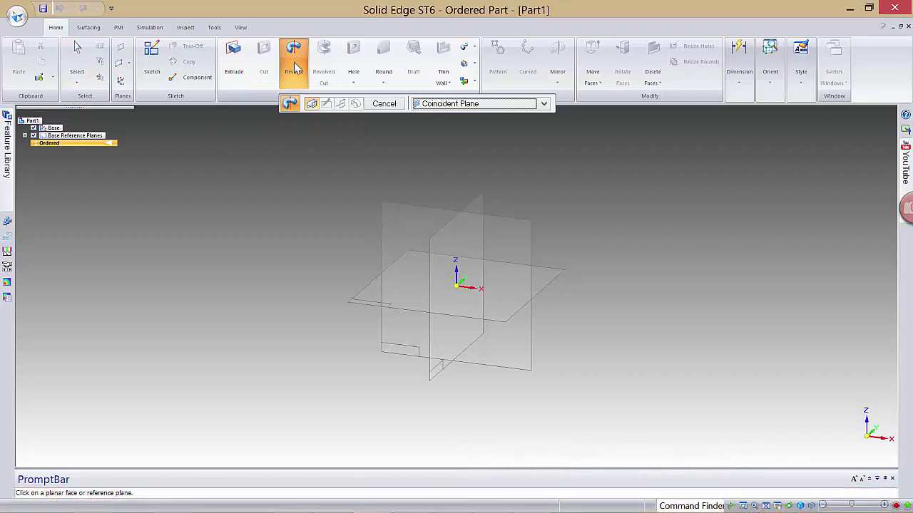
{"action": "left_click", "coordinate": [397, 238]}
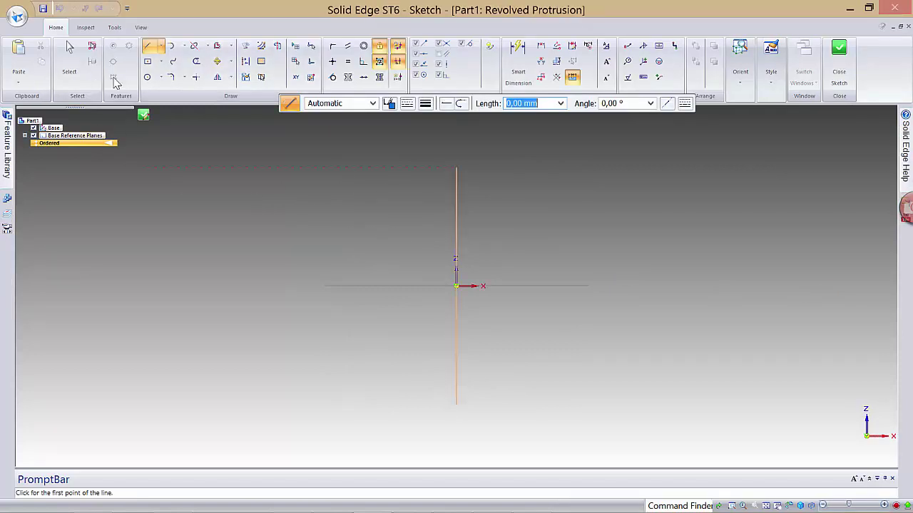
{"action": "left_click", "coordinate": [497, 251]}
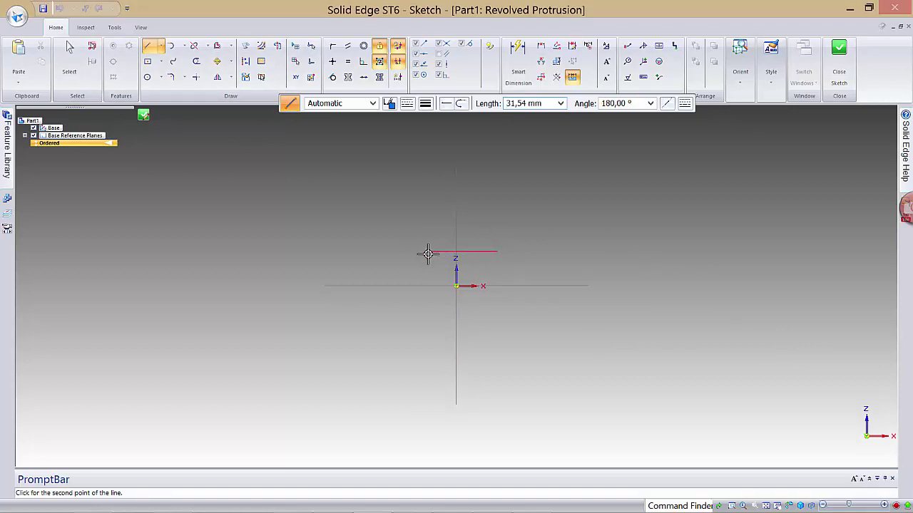
{"action": "left_click", "coordinate": [428, 251]}
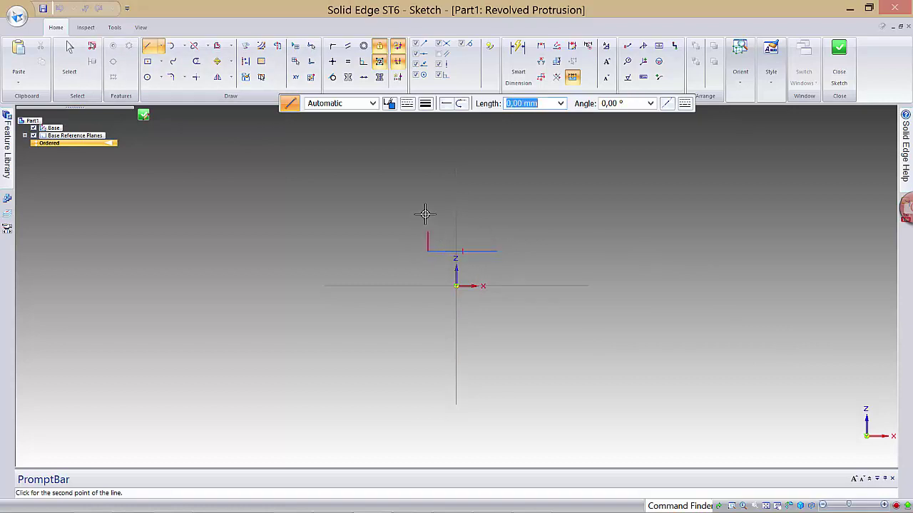
{"action": "left_click", "coordinate": [429, 159]}
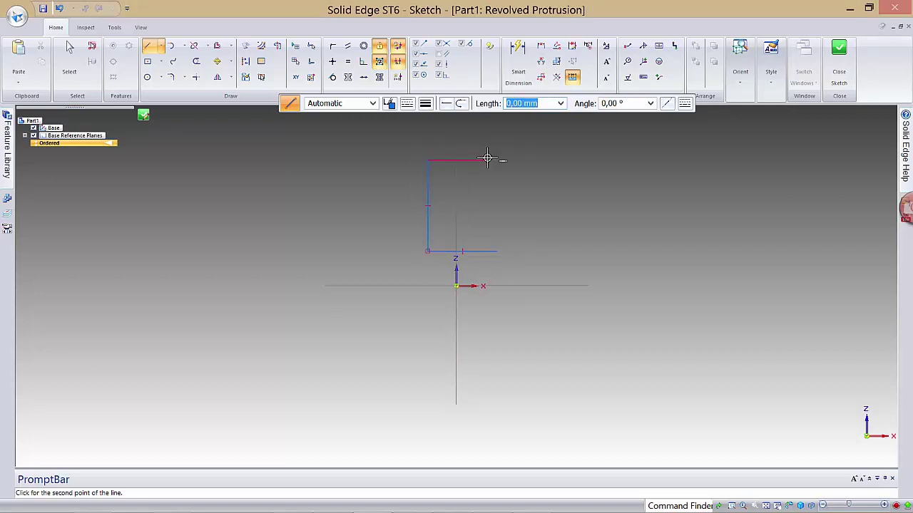
{"action": "left_click", "coordinate": [487, 160]}
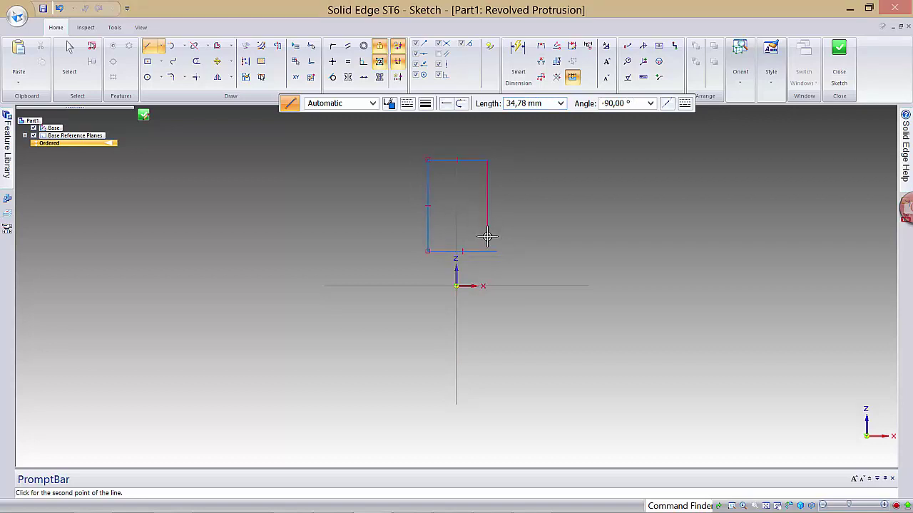
{"action": "left_click", "coordinate": [487, 236]}
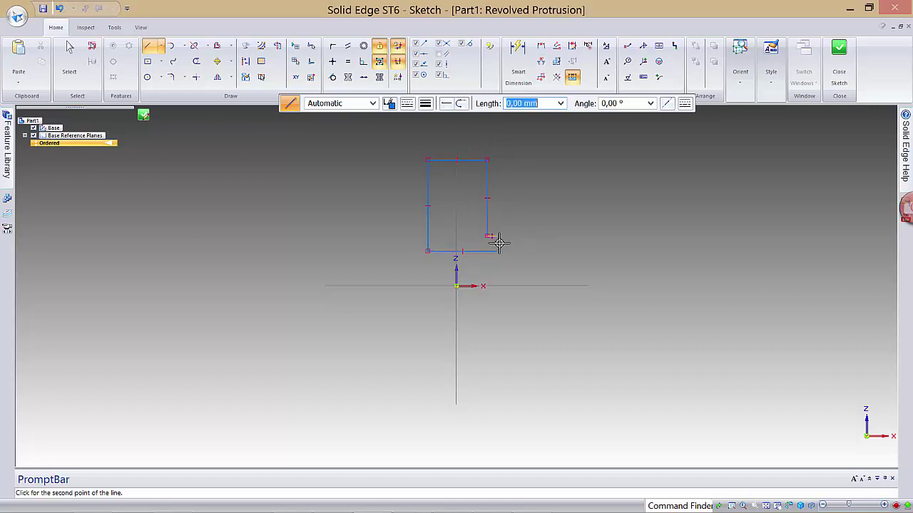
{"action": "left_click", "coordinate": [497, 251]}
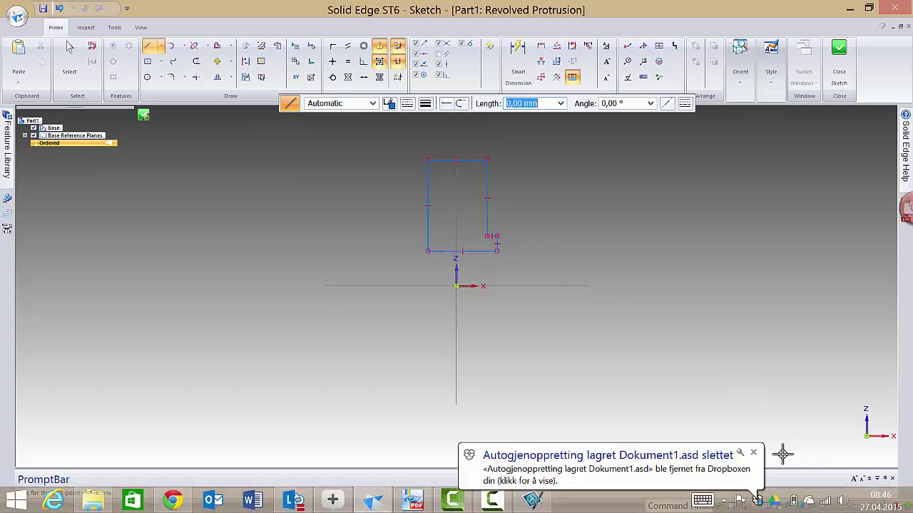
{"action": "left_click", "coordinate": [753, 452]}
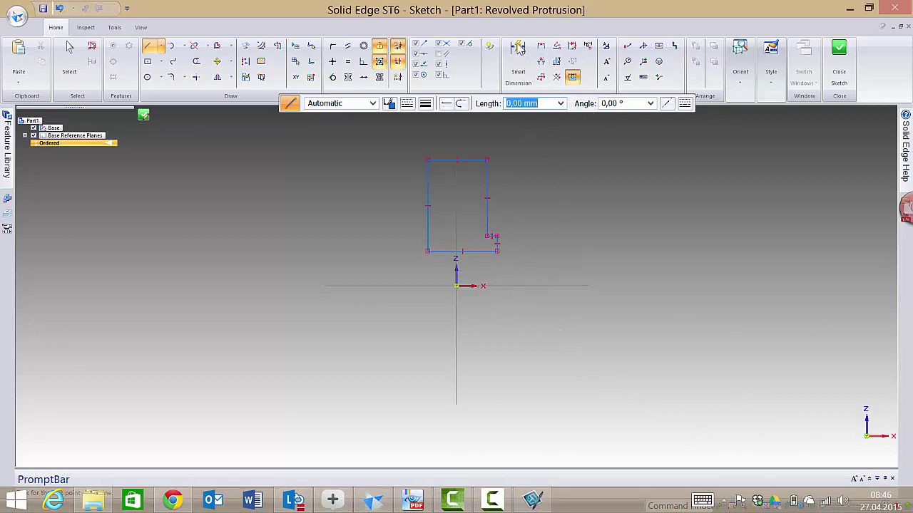
Step: Dimension the profile's top edge and set its width to 20 mm
{"action": "left_click", "coordinate": [519, 47]}
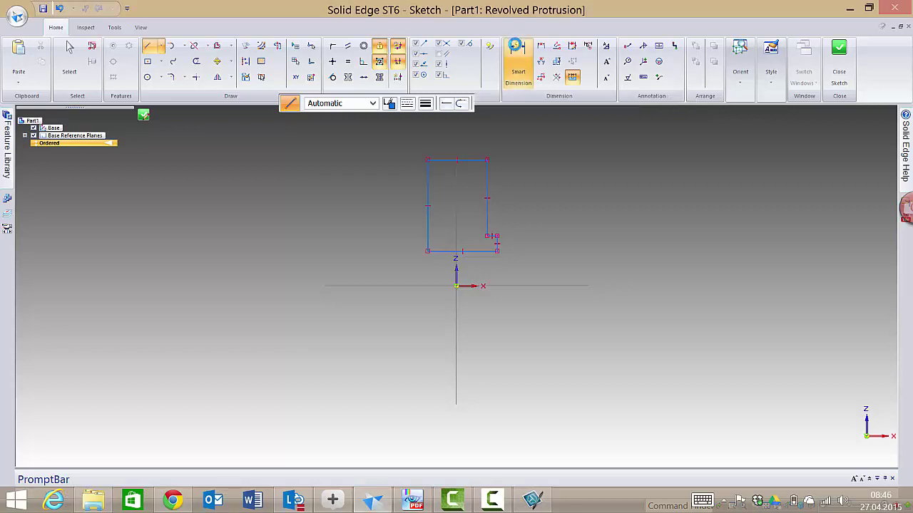
{"action": "left_click", "coordinate": [472, 159]}
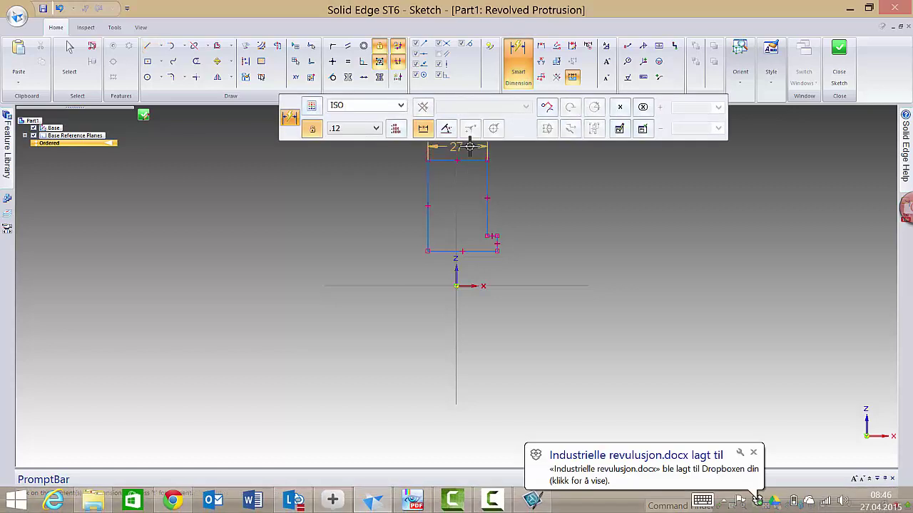
{"action": "left_click", "coordinate": [470, 146]}
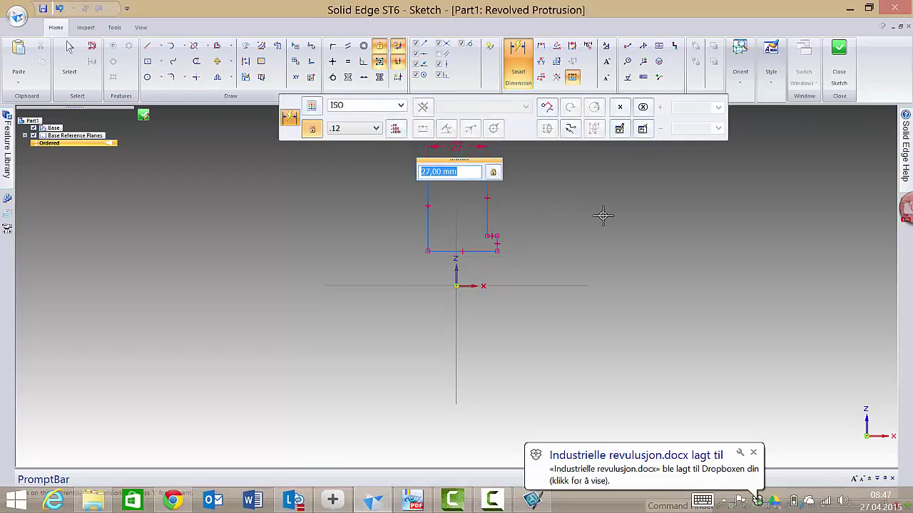
{"action": "left_click", "coordinate": [753, 455]}
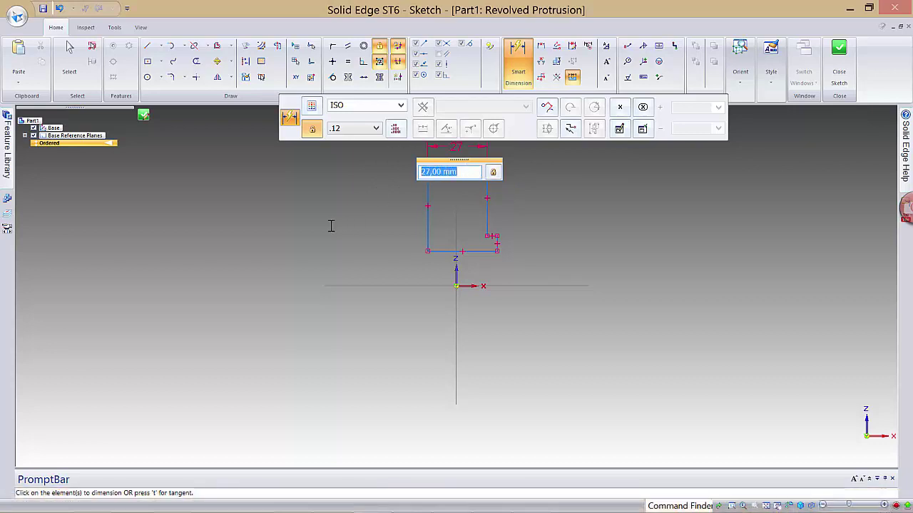
{"action": "type", "text": "20"}
{"action": "key", "text": "Return"}
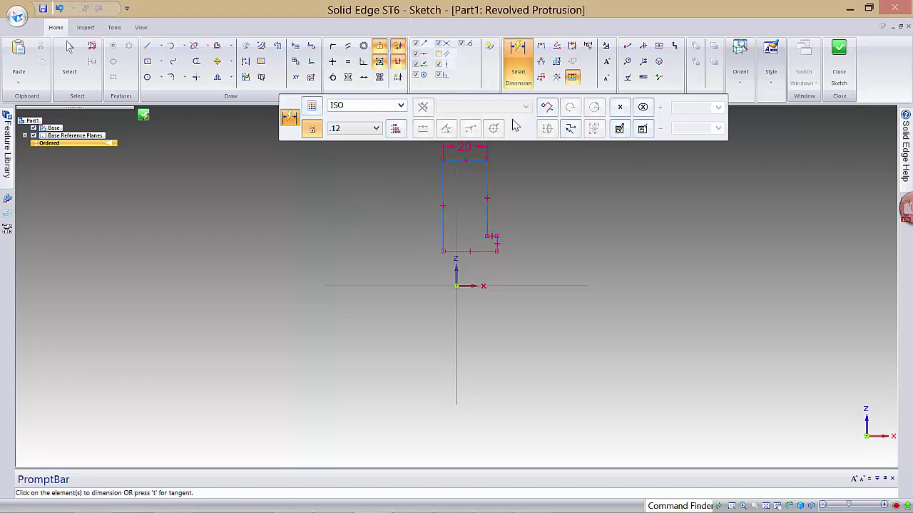
Step: Connect the midpoint of the profile's top edge to the vertical reference line
{"action": "left_click", "coordinate": [332, 45]}
{"action": "left_click", "coordinate": [465, 159]}
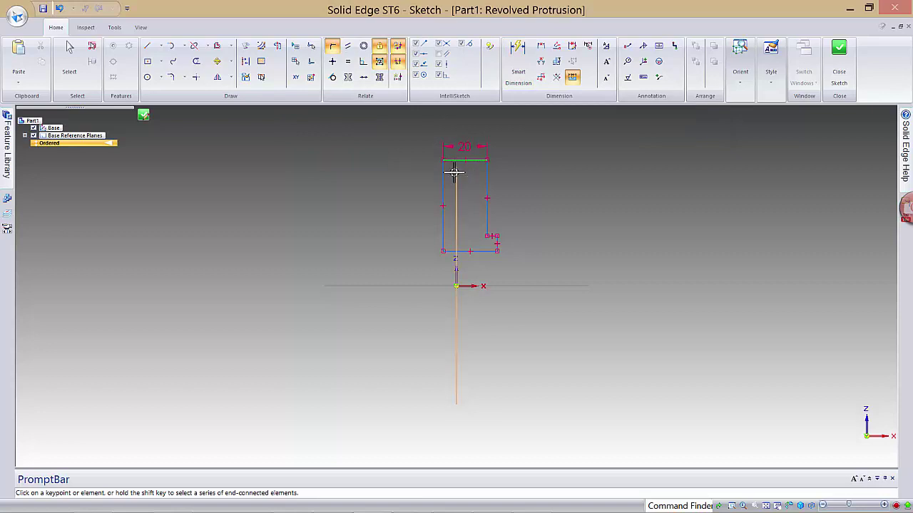
{"action": "left_click", "coordinate": [455, 173]}
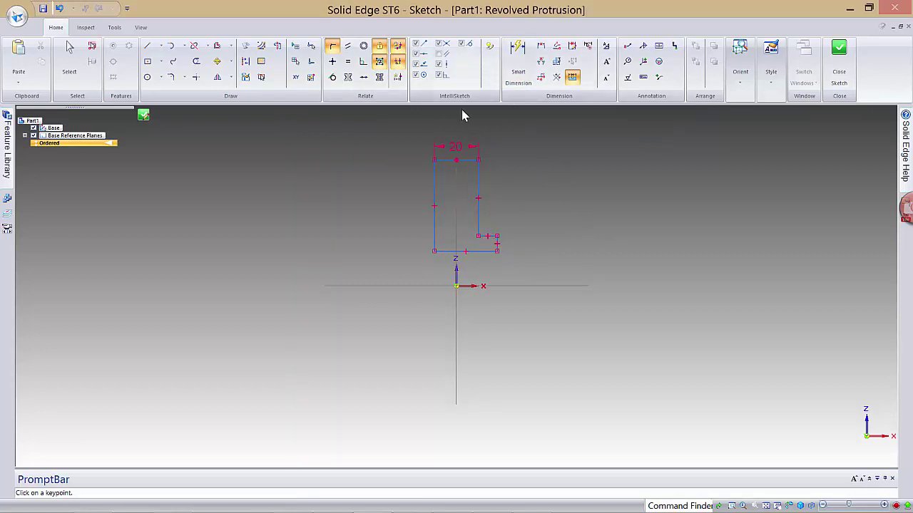
Step: Dimension the short horizontal edge of the profile's step and set it to 5 mm
{"action": "scroll", "coordinate": [476, 148], "scroll_direction": "up", "scroll_amount": 2}
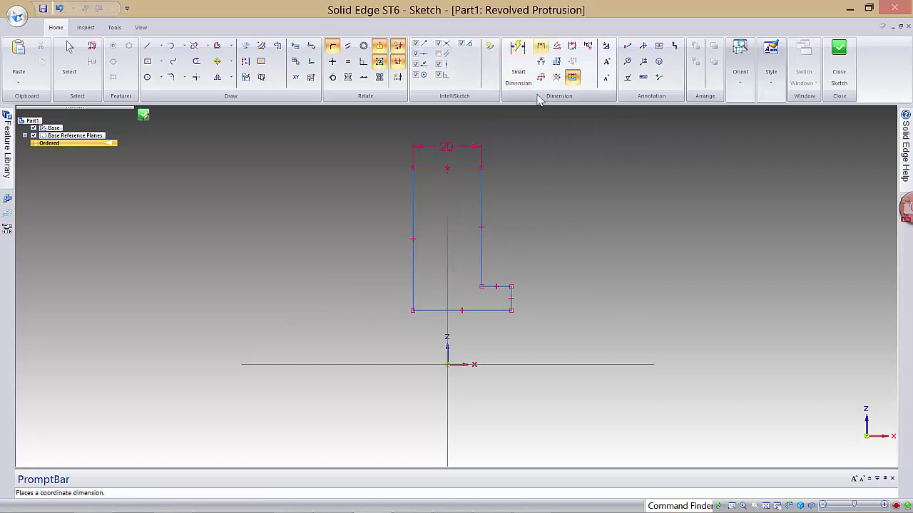
{"action": "left_click", "coordinate": [514, 57]}
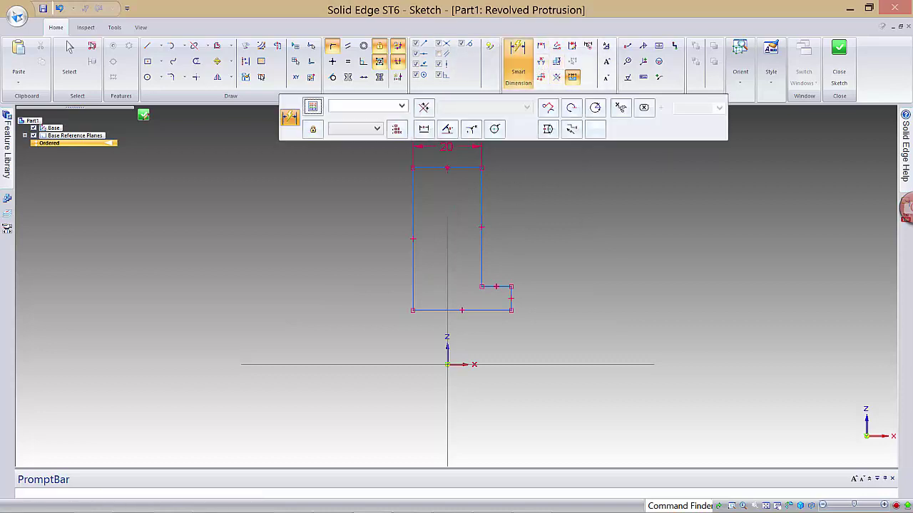
{"action": "left_click", "coordinate": [505, 286]}
{"action": "left_click", "coordinate": [505, 262]}
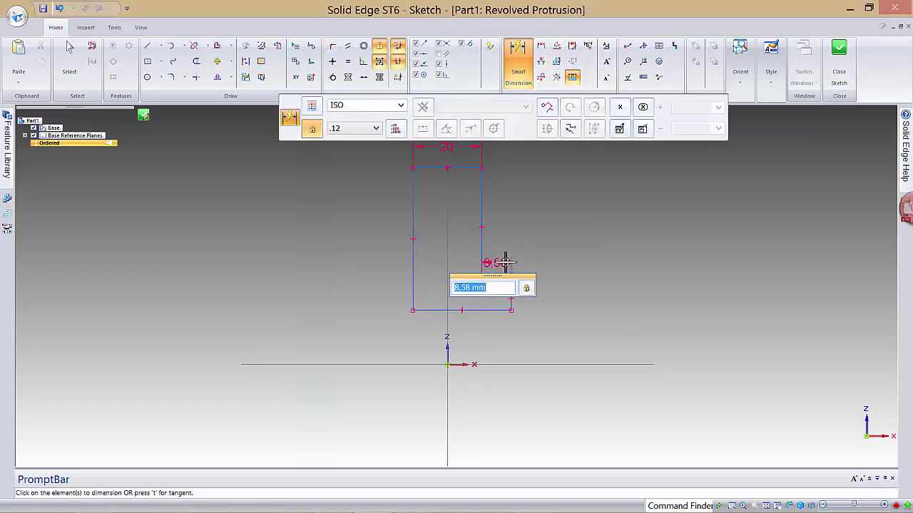
{"action": "type", "text": "5"}
{"action": "key", "text": "Return"}
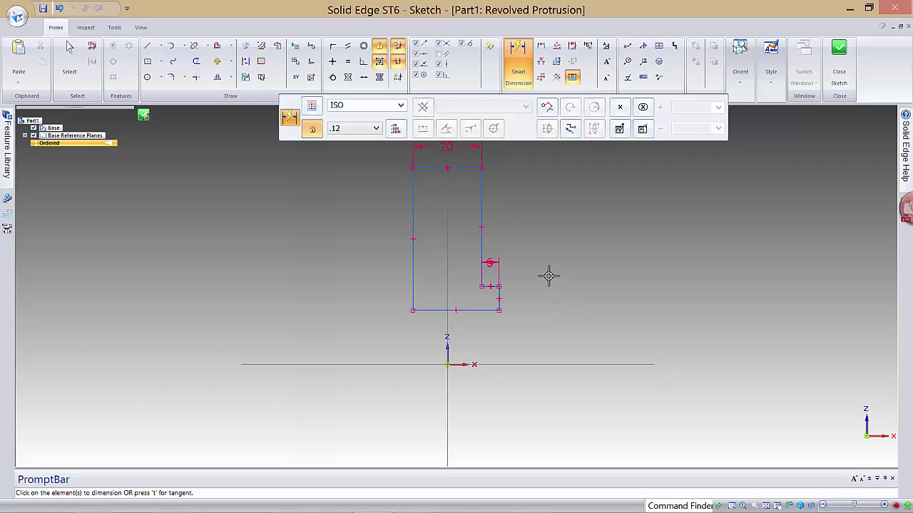
Step: Add a symmetric diameter dimension of 88 mm between the short step edge and the horizontal reference line
{"action": "left_click", "coordinate": [572, 77]}
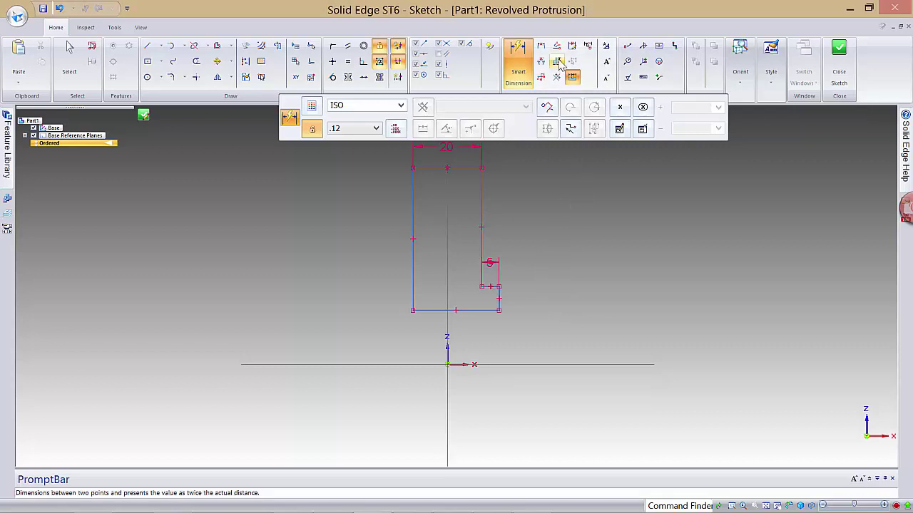
{"action": "left_click", "coordinate": [557, 62]}
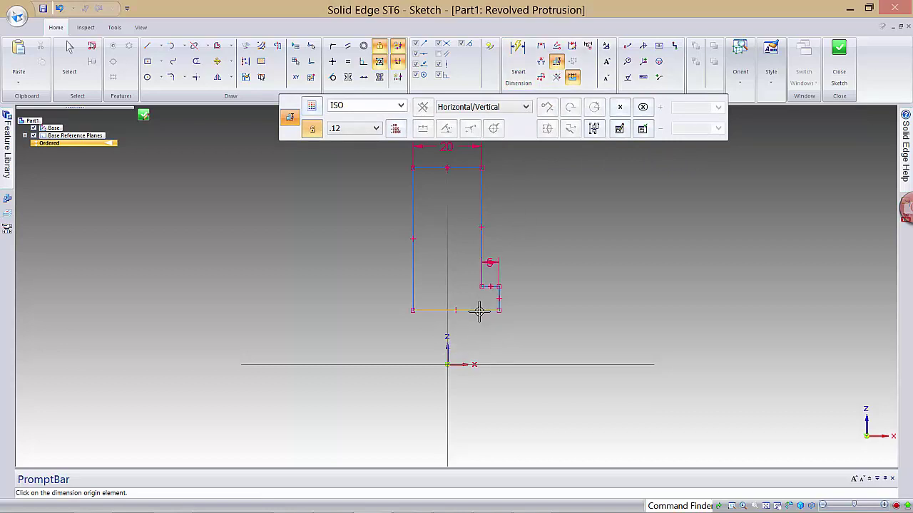
{"action": "left_click", "coordinate": [497, 287]}
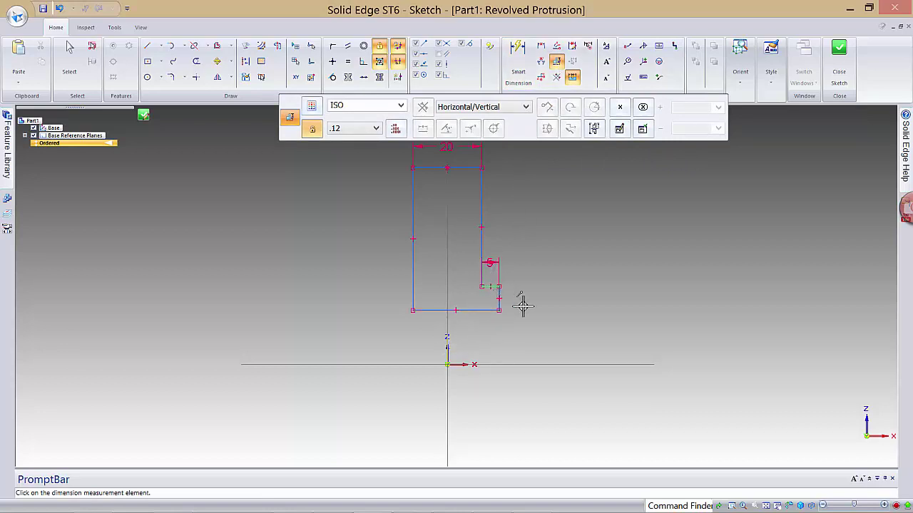
{"action": "left_click", "coordinate": [528, 363]}
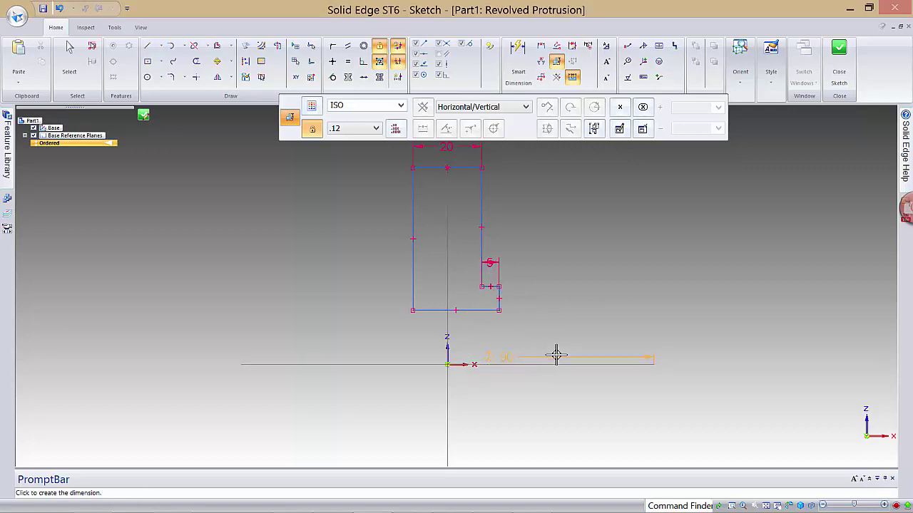
{"action": "left_click", "coordinate": [750, 301]}
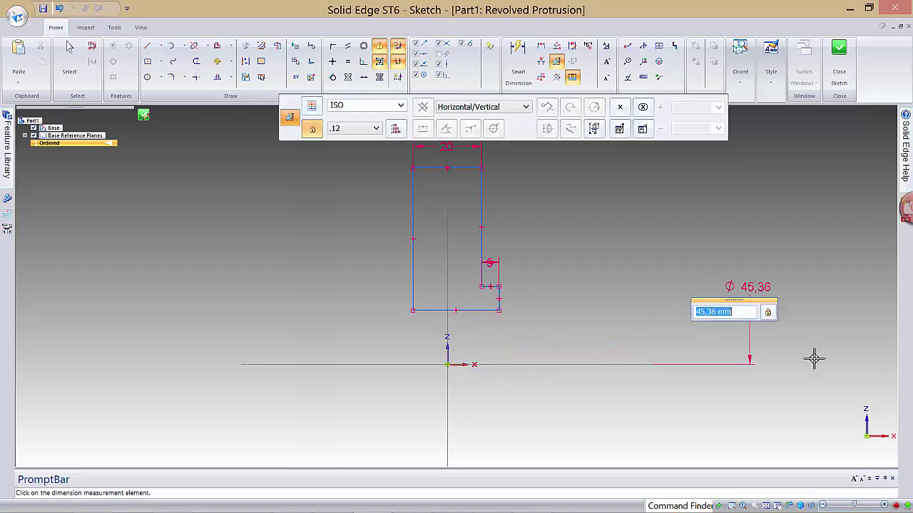
{"action": "type", "text": "88"}
{"action": "key", "text": "Return"}
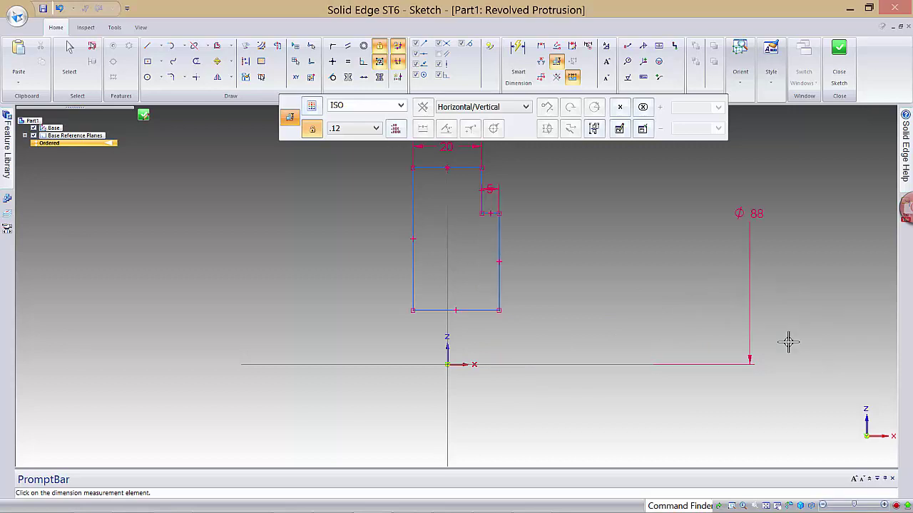
Step: Add a symmetric diameter dimension of 40 mm between the profile's bottom edge and the horizontal reference line
{"action": "left_click", "coordinate": [556, 62]}
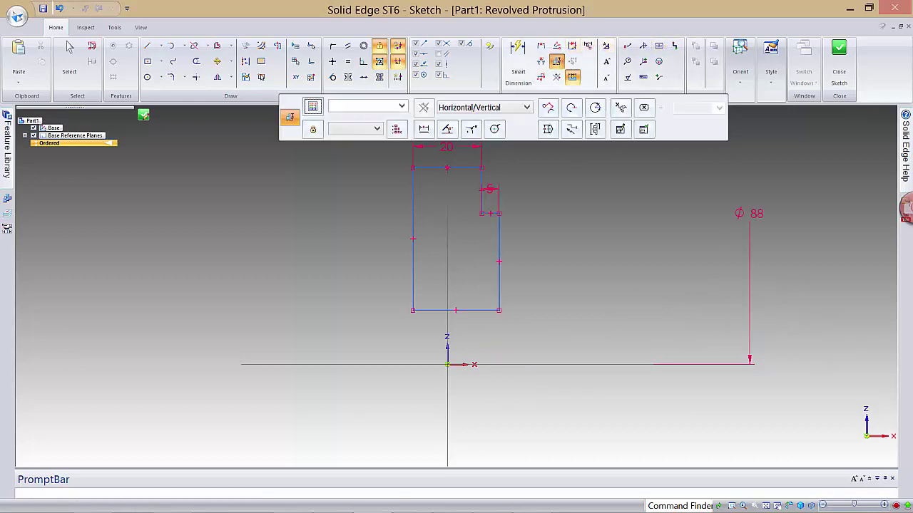
{"action": "left_click", "coordinate": [475, 311]}
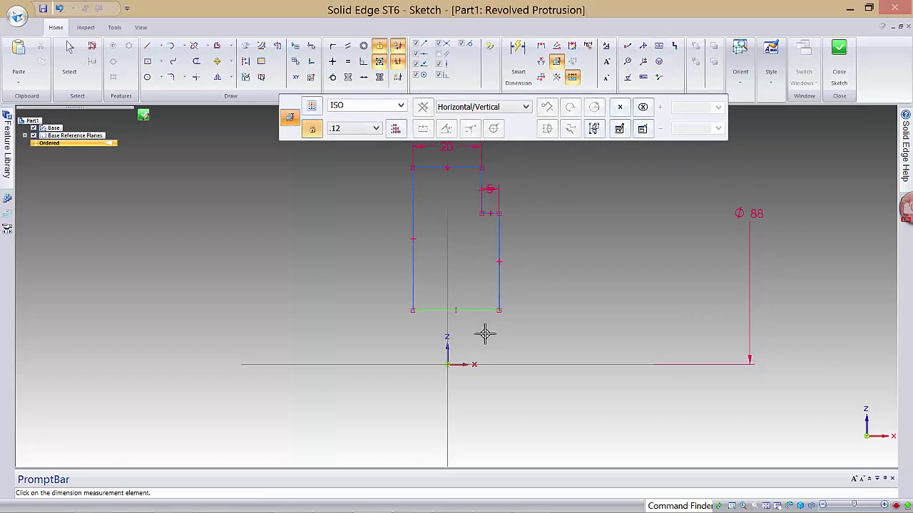
{"action": "left_click", "coordinate": [502, 364]}
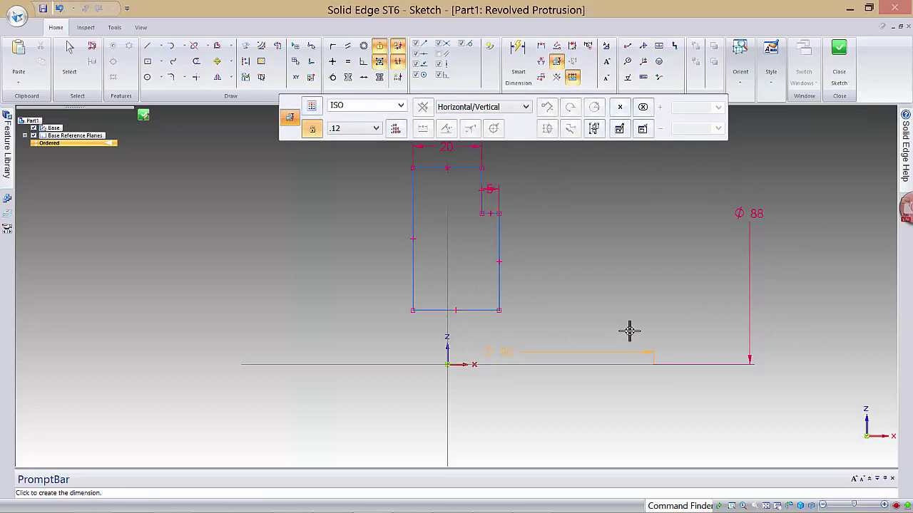
{"action": "left_click", "coordinate": [715, 316]}
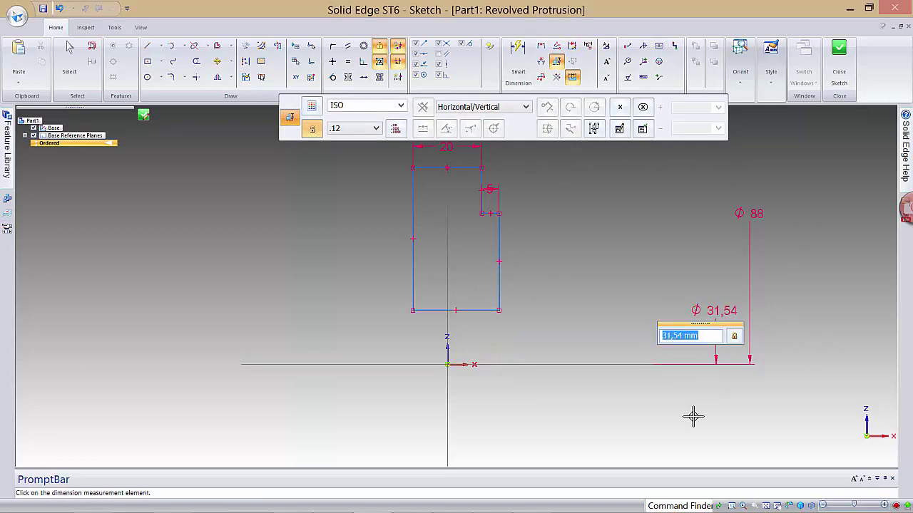
{"action": "type", "text": "40"}
{"action": "key", "text": "Return"}
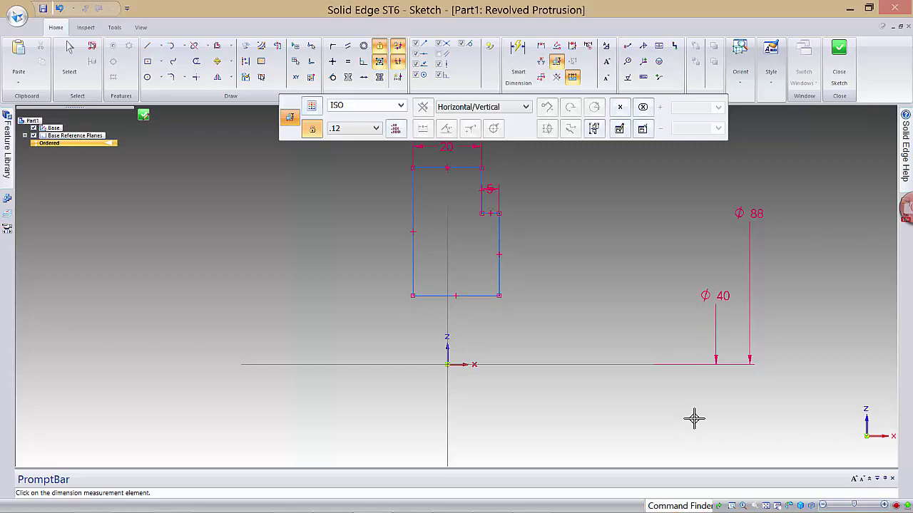
Step: Add a symmetric diameter dimension of 150 mm between the horizontal reference line and the profile's top edge
{"action": "left_click", "coordinate": [557, 63]}
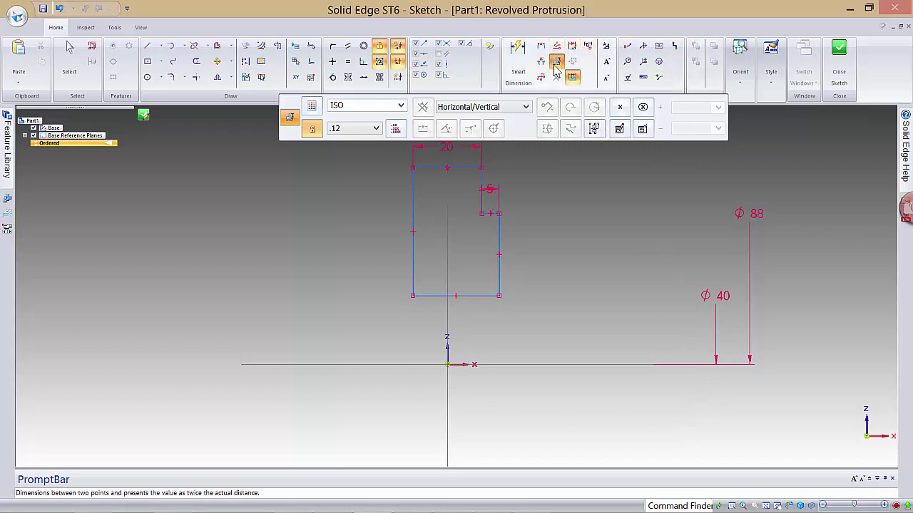
{"action": "left_click", "coordinate": [494, 365]}
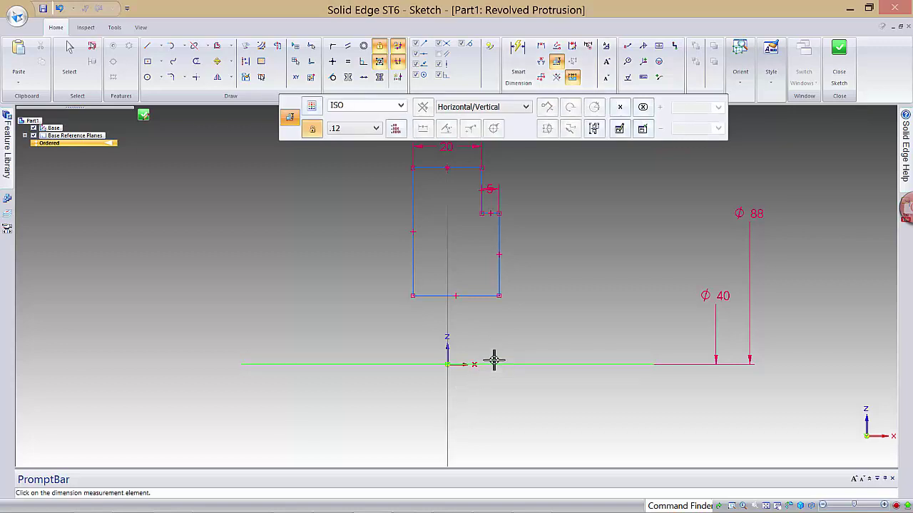
{"action": "left_click", "coordinate": [462, 168]}
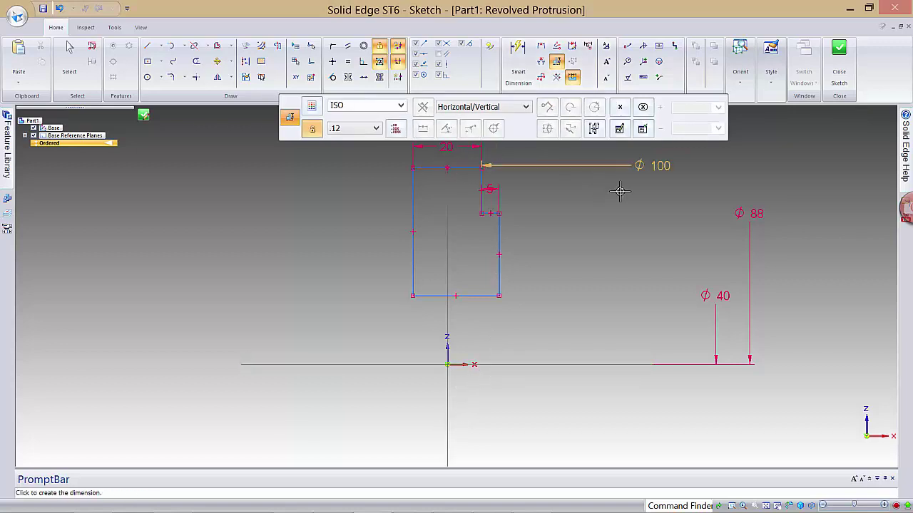
{"action": "left_click", "coordinate": [675, 245]}
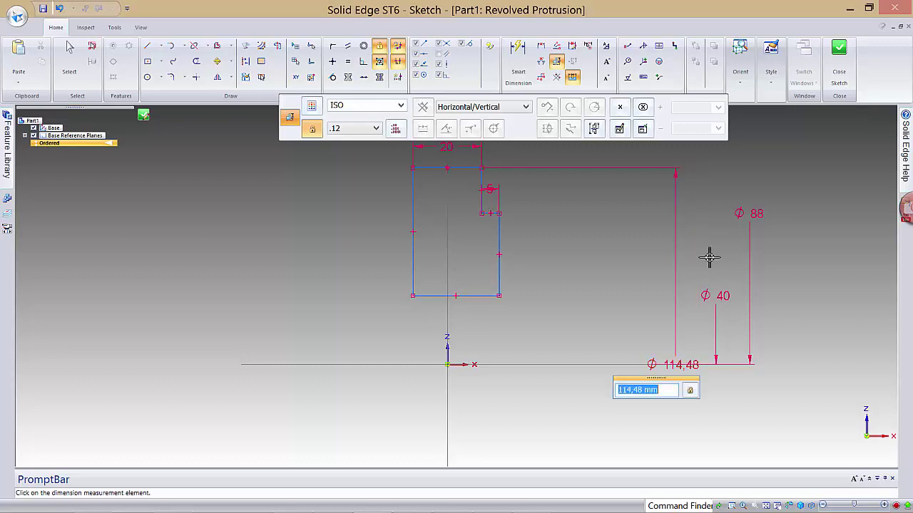
{"action": "type", "text": "150"}
{"action": "key", "text": "Return"}
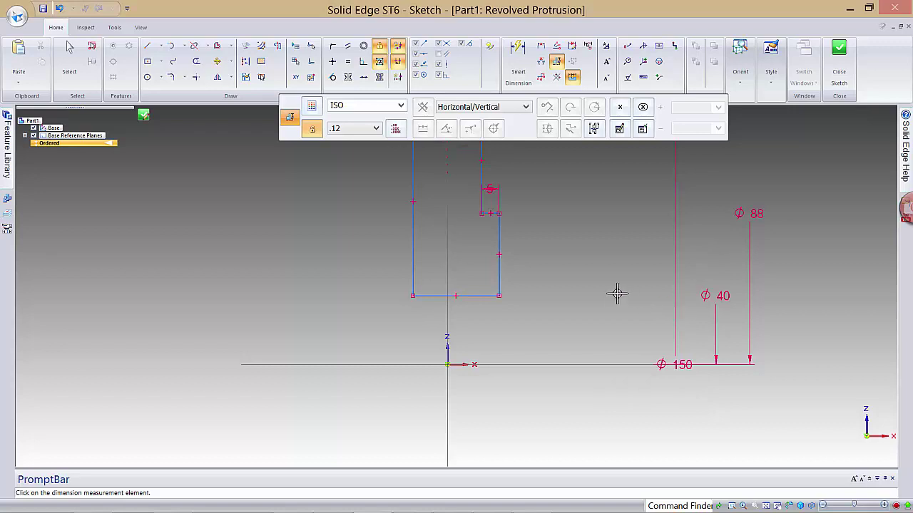
Step: Turn on relationship colors to check that the sketch profile is fully defined
{"action": "scroll", "coordinate": [614, 294], "scroll_direction": "down", "scroll_amount": 1}
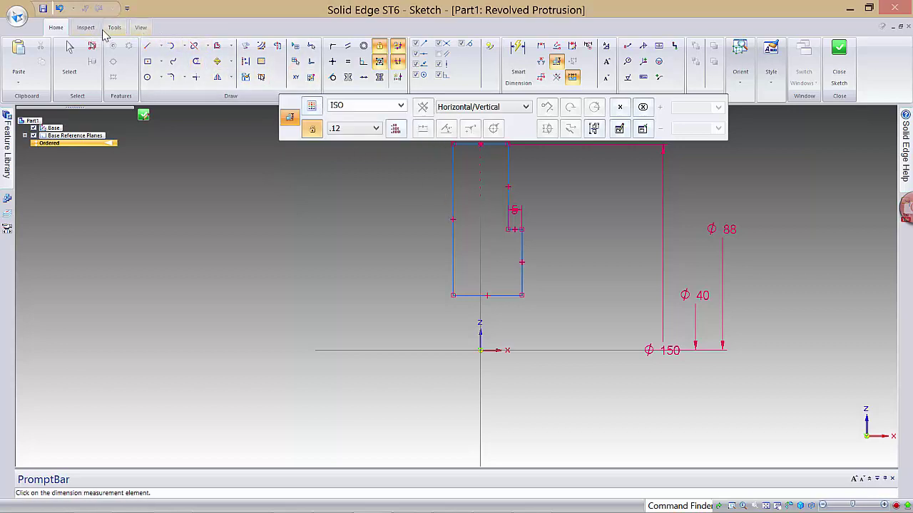
{"action": "left_click", "coordinate": [87, 28]}
{"action": "left_click", "coordinate": [148, 77]}
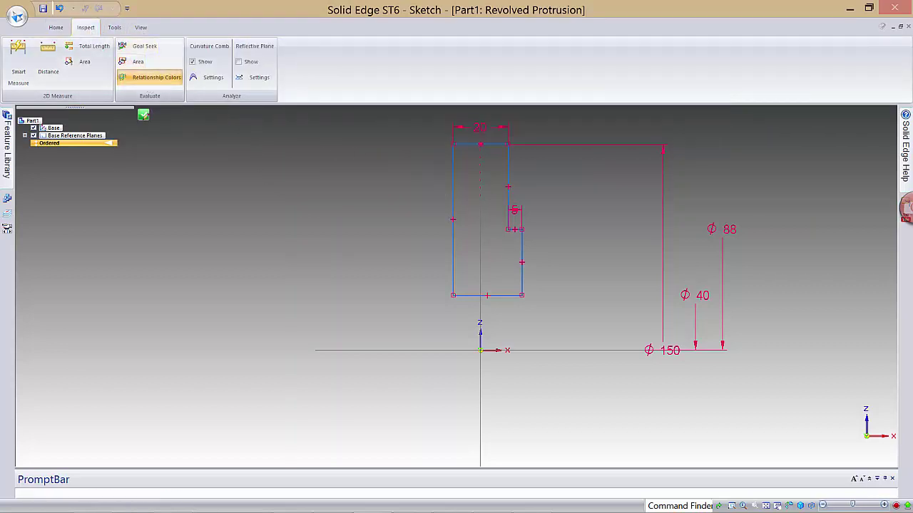
Step: Set the horizontal reference line as the profile's axis of revolution
{"action": "left_click", "coordinate": [56, 27]}
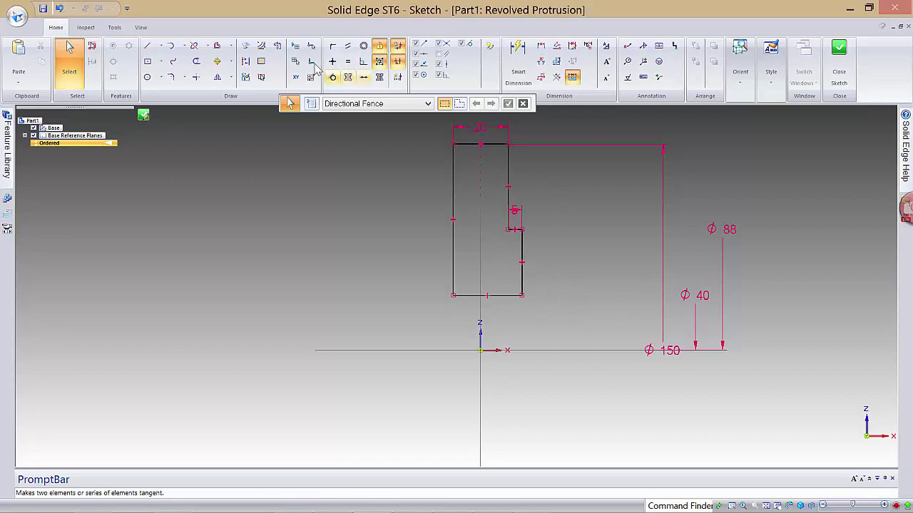
{"action": "left_click", "coordinate": [278, 47]}
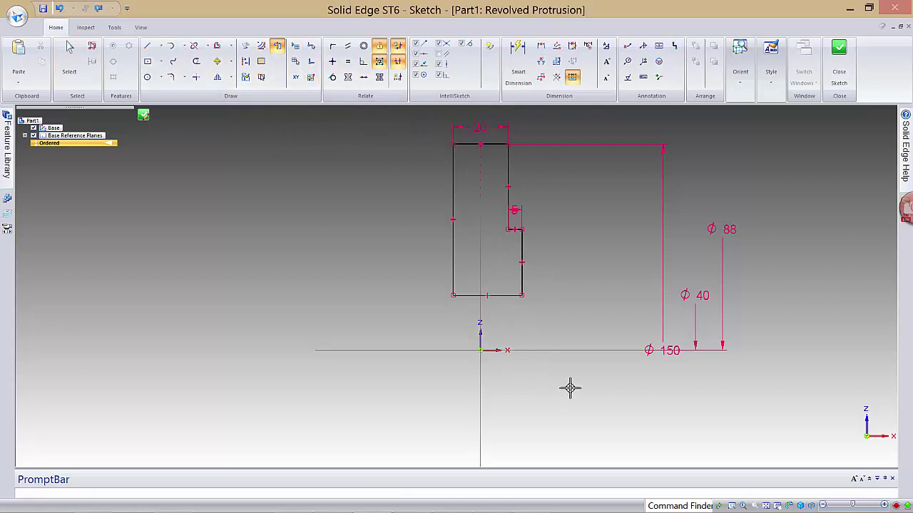
{"action": "left_click", "coordinate": [549, 350]}
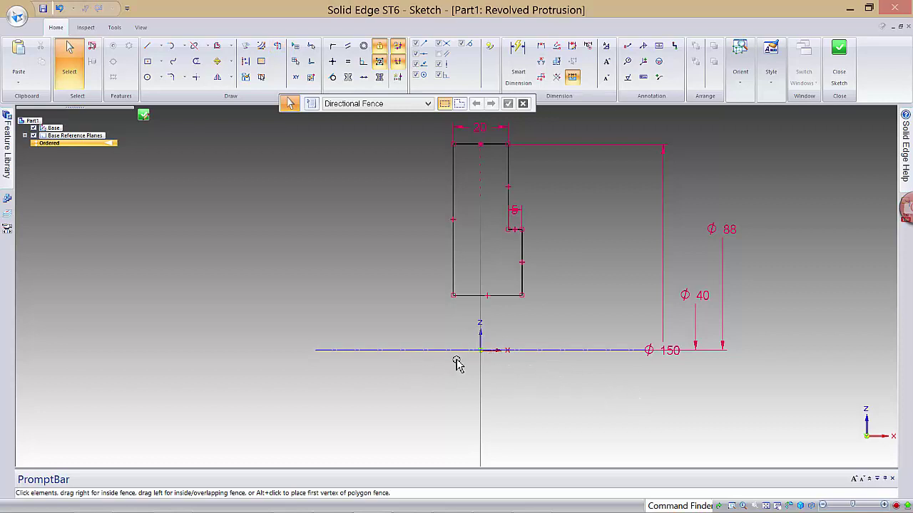
Step: Close the sketch and revolve the profile a full 360° into the flange body
{"action": "left_click", "coordinate": [835, 58]}
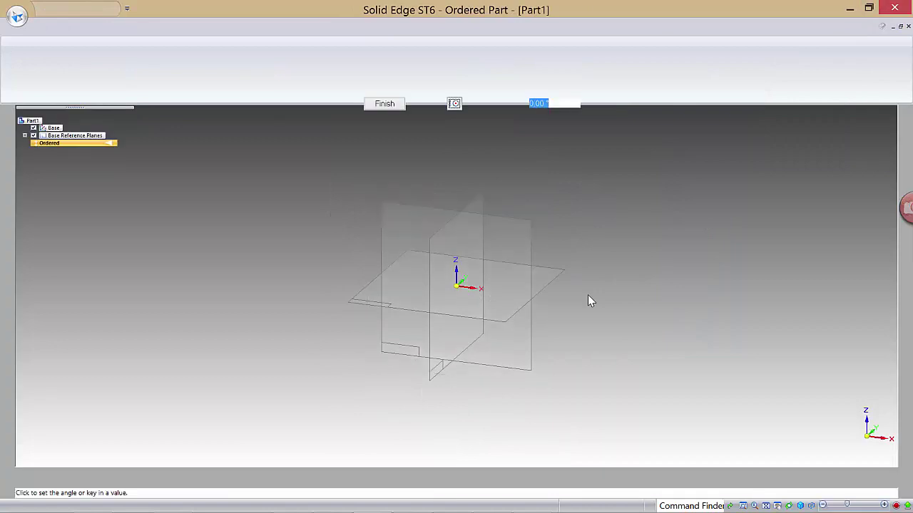
{"action": "left_click", "coordinate": [472, 105]}
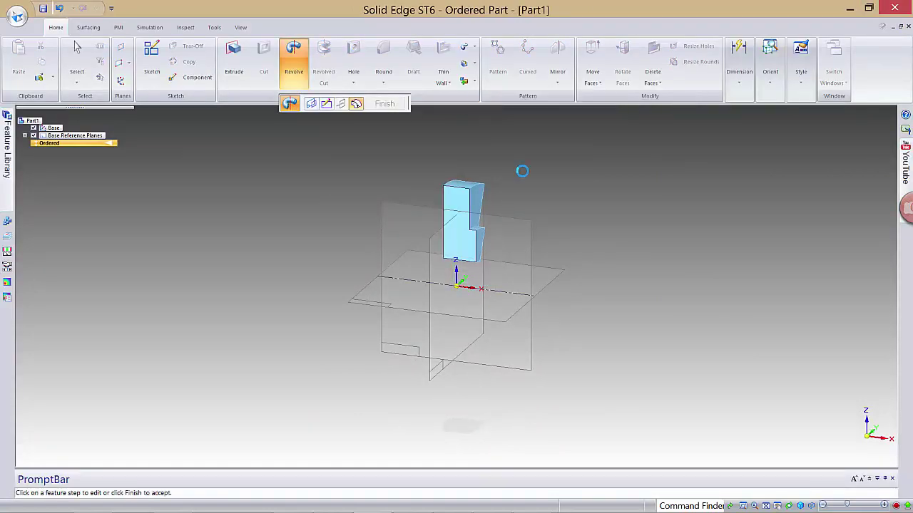
{"action": "left_click", "coordinate": [384, 105]}
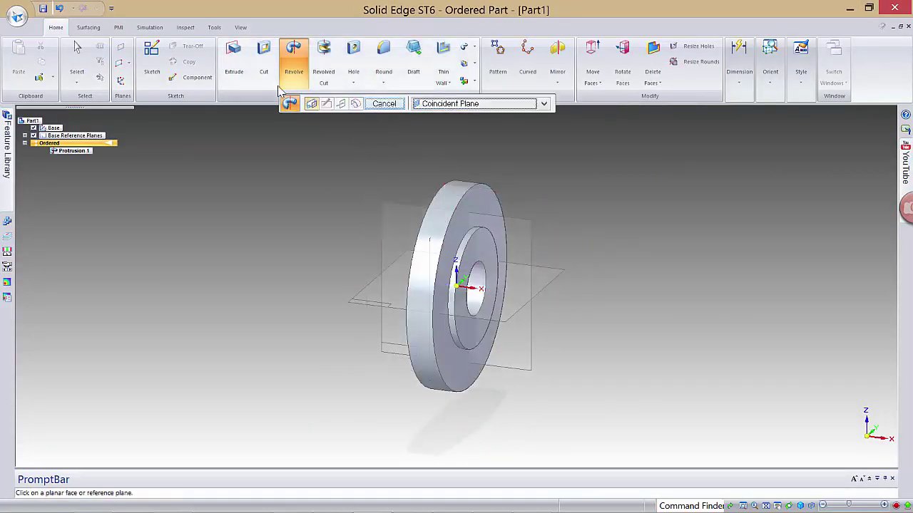
Step: Save the part under the file name PN40
{"action": "left_click", "coordinate": [43, 8]}
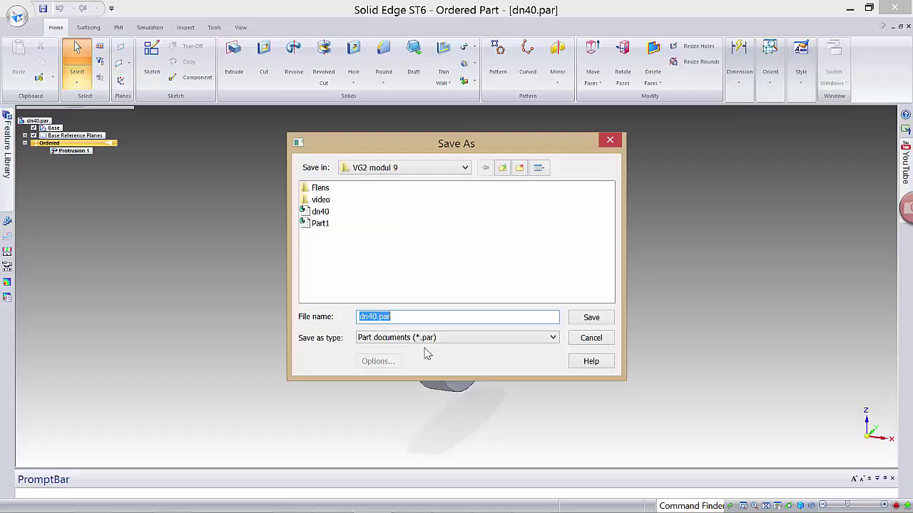
{"action": "type", "text": "PN40"}
{"action": "left_click", "coordinate": [608, 319]}
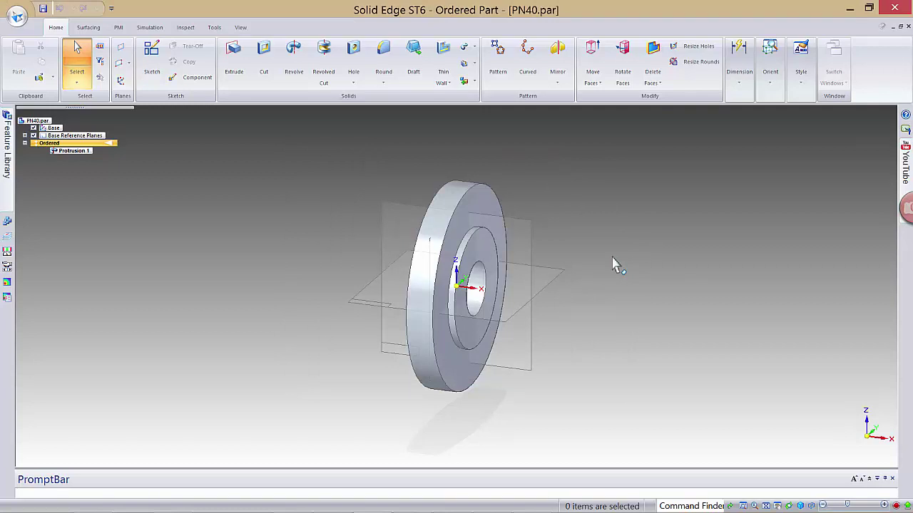
Step: Chamfer the flange's outer rim edges with a 1 mm setback and save the part
{"action": "left_click", "coordinate": [385, 83]}
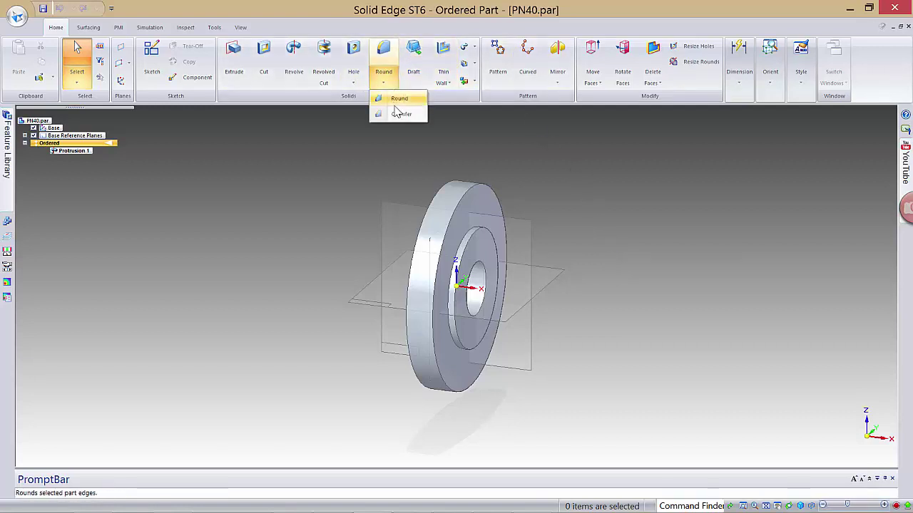
{"action": "left_click", "coordinate": [396, 114]}
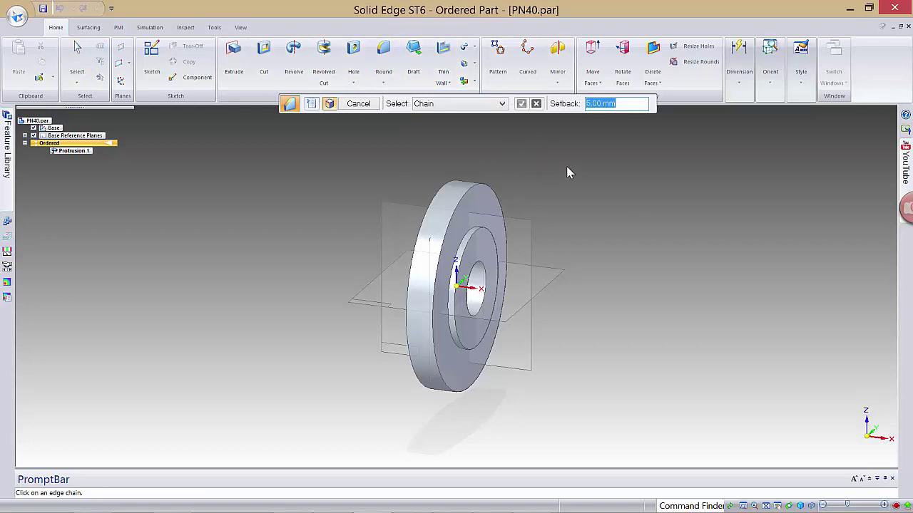
{"action": "type", "text": "1"}
{"action": "left_click", "coordinate": [467, 188]}
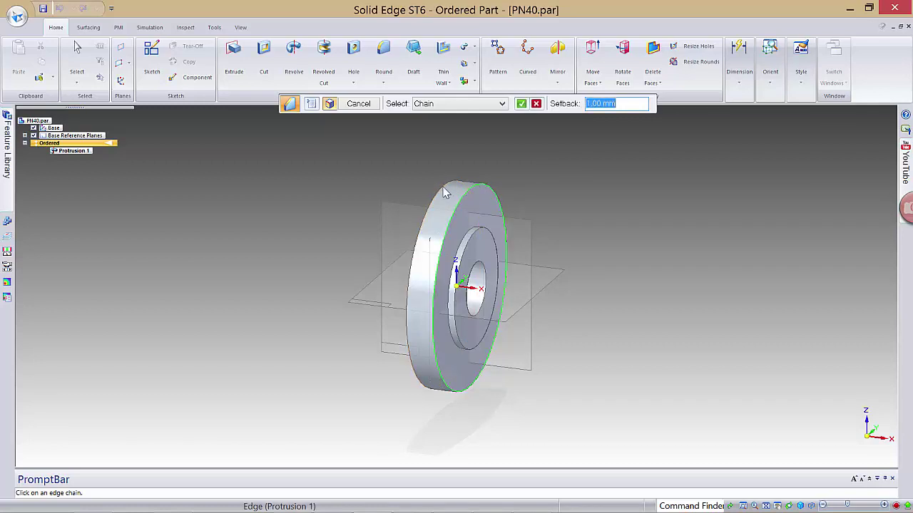
{"action": "left_click", "coordinate": [522, 104]}
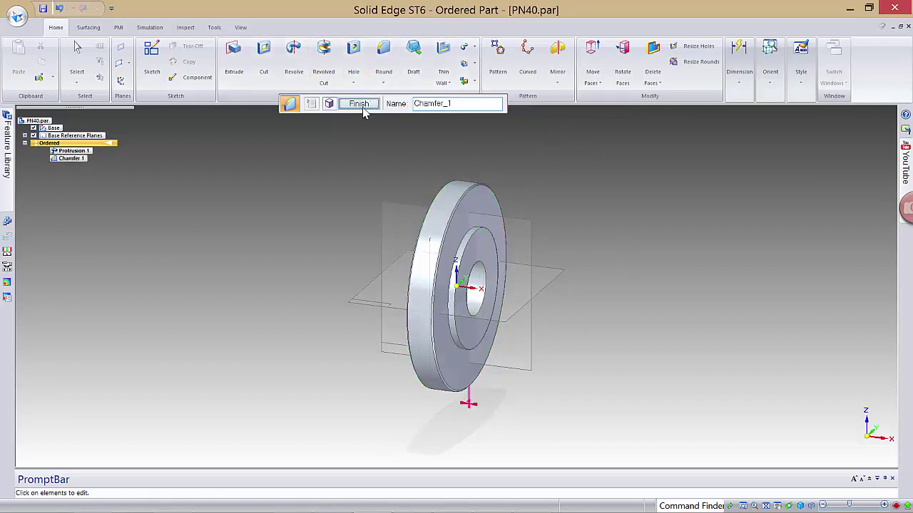
{"action": "left_click", "coordinate": [364, 111]}
{"action": "left_click", "coordinate": [47, 8]}
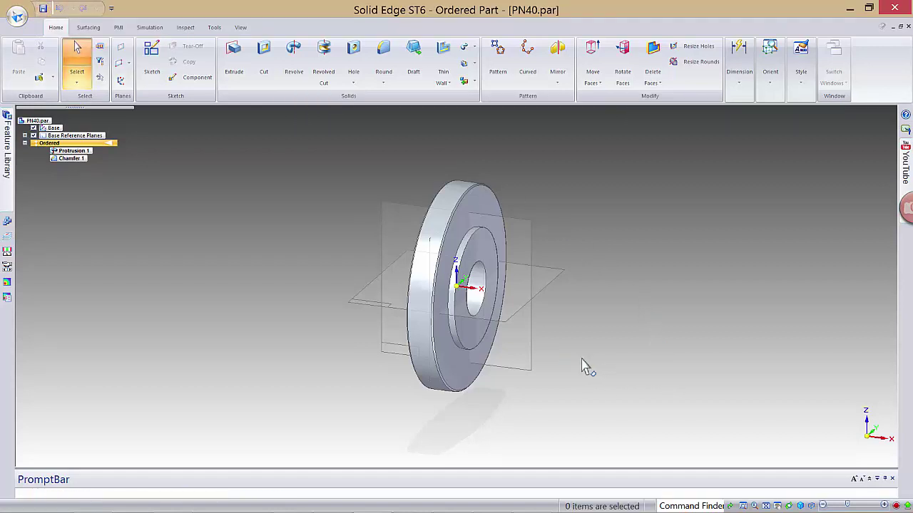
Step: Show the flange in isometric view and consult the PN40 flens drawing in PDF-XChange Viewer for the bolt-hole dimensions before returning to Solid Edge
{"action": "key", "text": "ctrl+i"}
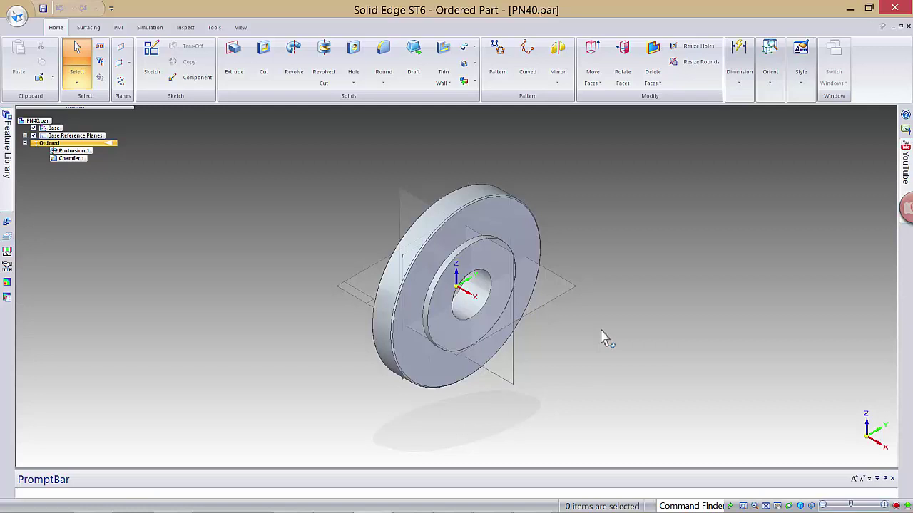
{"action": "mouse_move", "coordinate": [613, 512]}
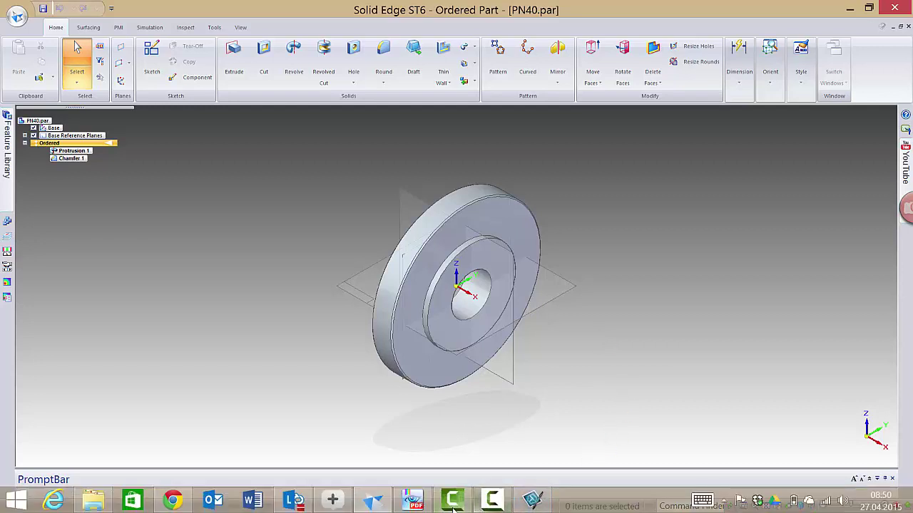
{"action": "left_click", "coordinate": [414, 502]}
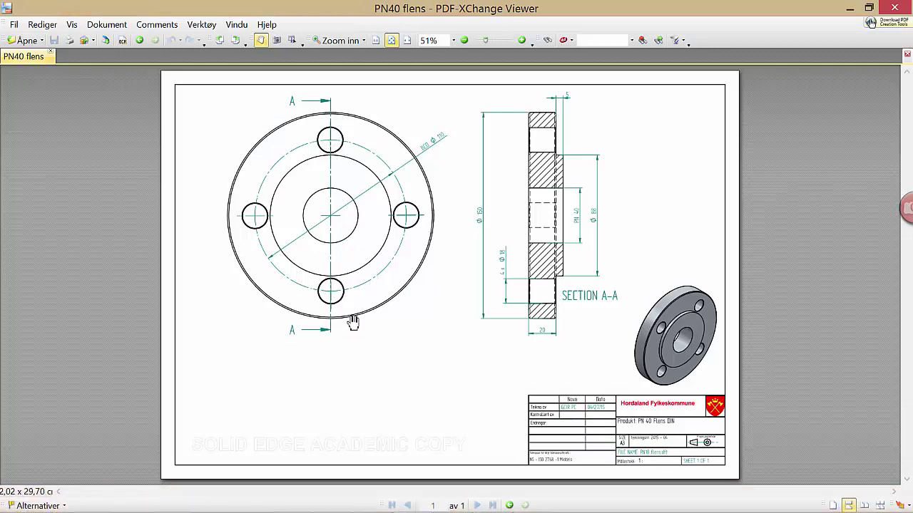
{"action": "mouse_move", "coordinate": [452, 507]}
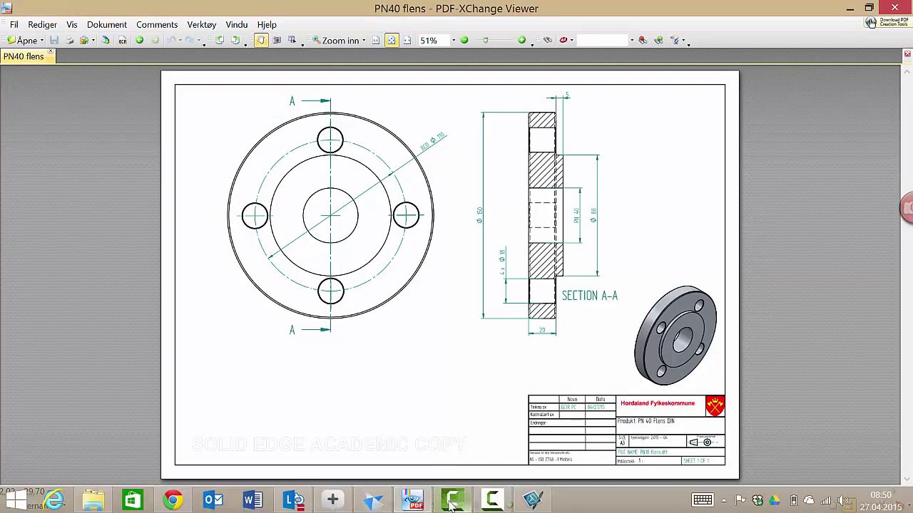
{"action": "left_click", "coordinate": [413, 504]}
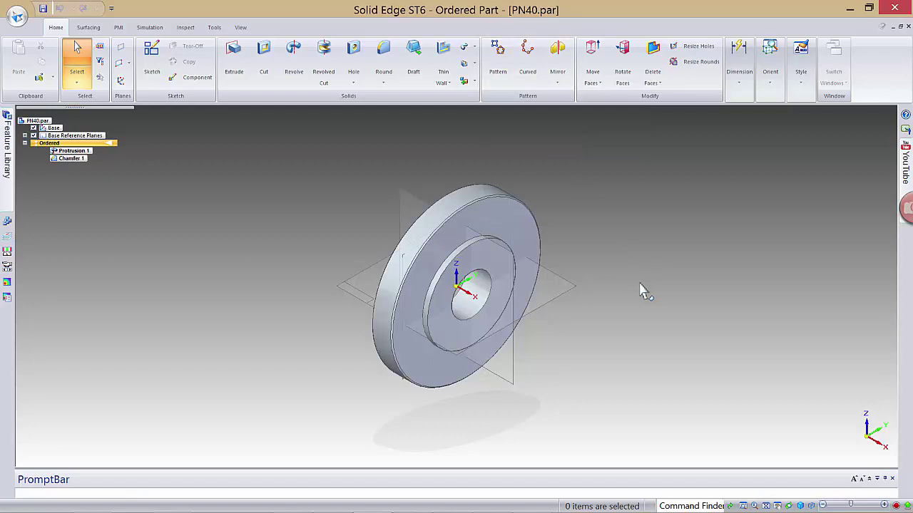
Step: Start a Hole feature and set the hole diameter to 18 mm in its options
{"action": "left_click", "coordinate": [355, 52]}
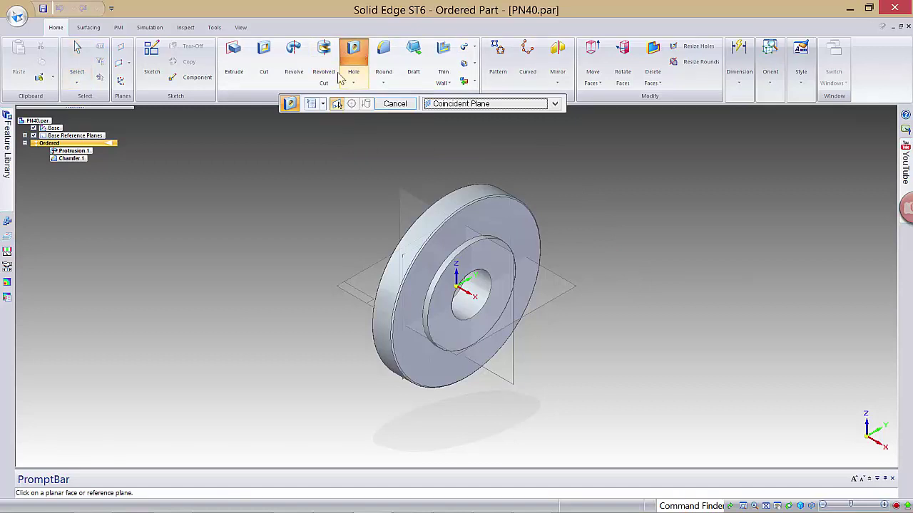
{"action": "left_click", "coordinate": [311, 104]}
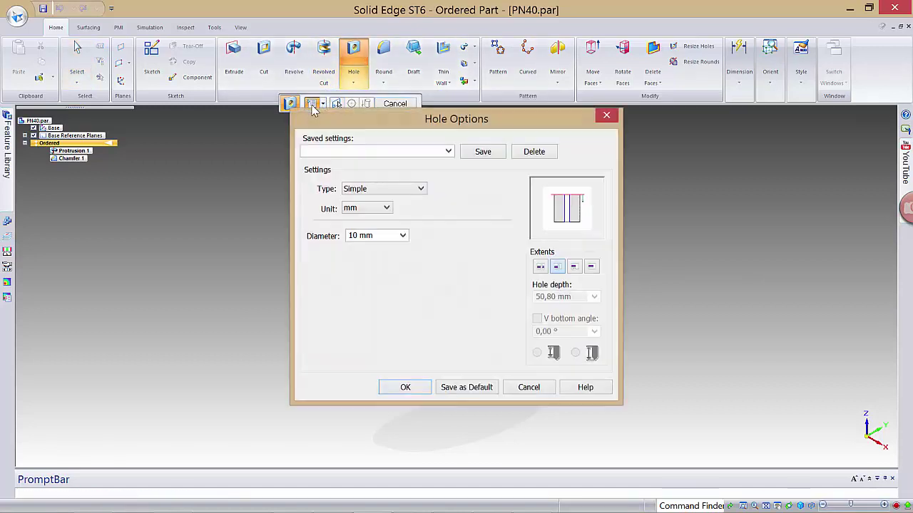
{"action": "left_click", "coordinate": [404, 243]}
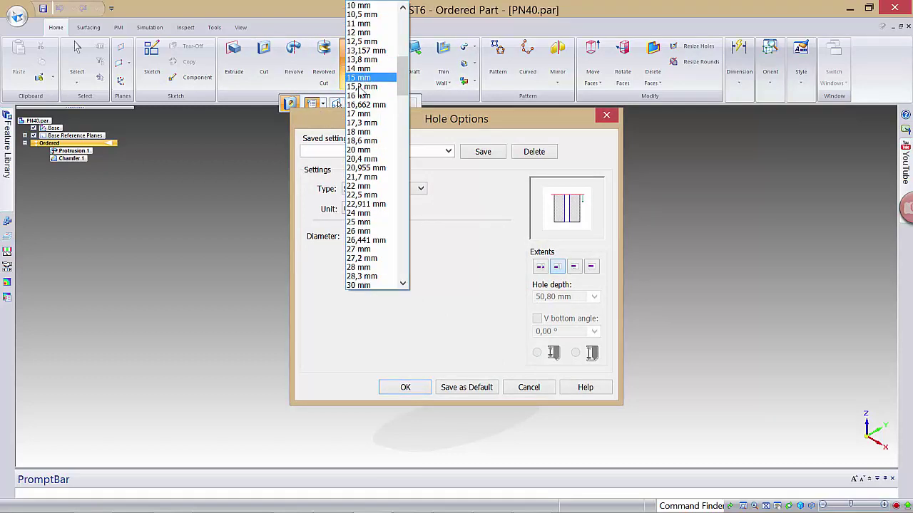
{"action": "left_click", "coordinate": [359, 132]}
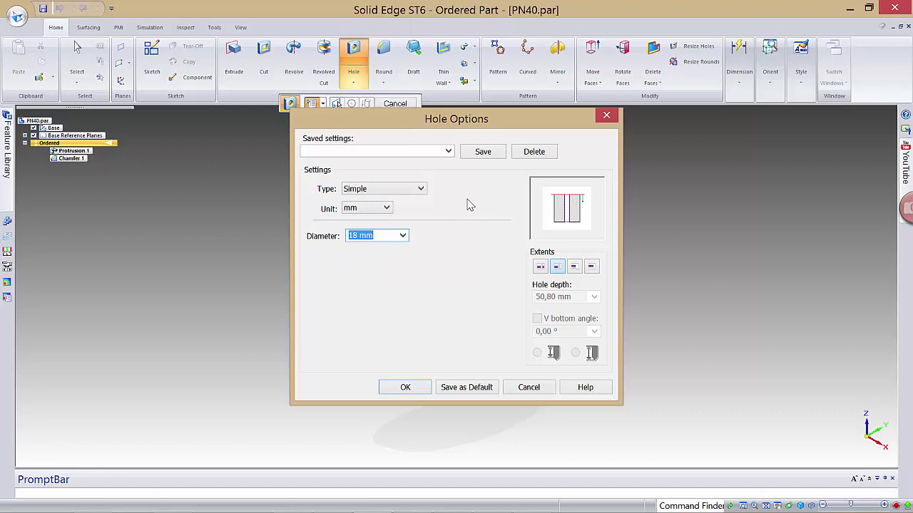
{"action": "left_click", "coordinate": [418, 390]}
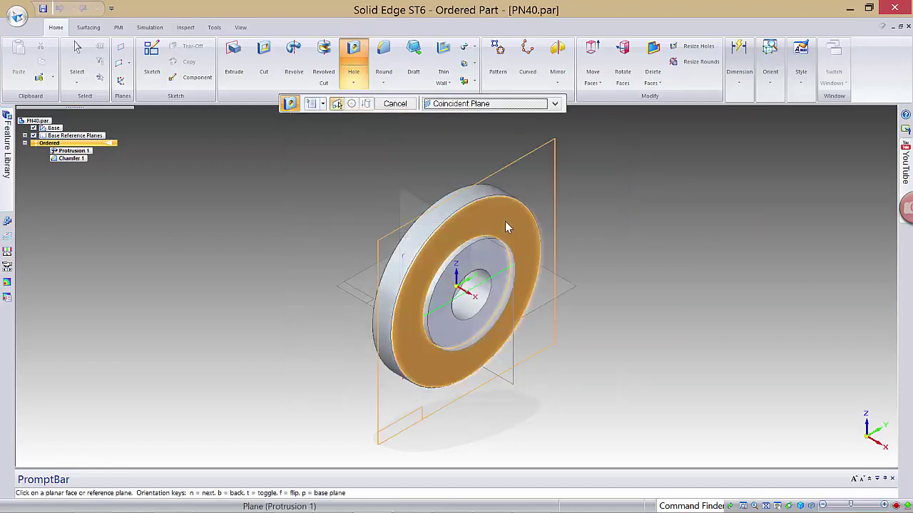
Step: Place the hole profile on the flange's outer ring face, on the vertical centreline about 60 mm above the flange centre
{"action": "left_click", "coordinate": [507, 227]}
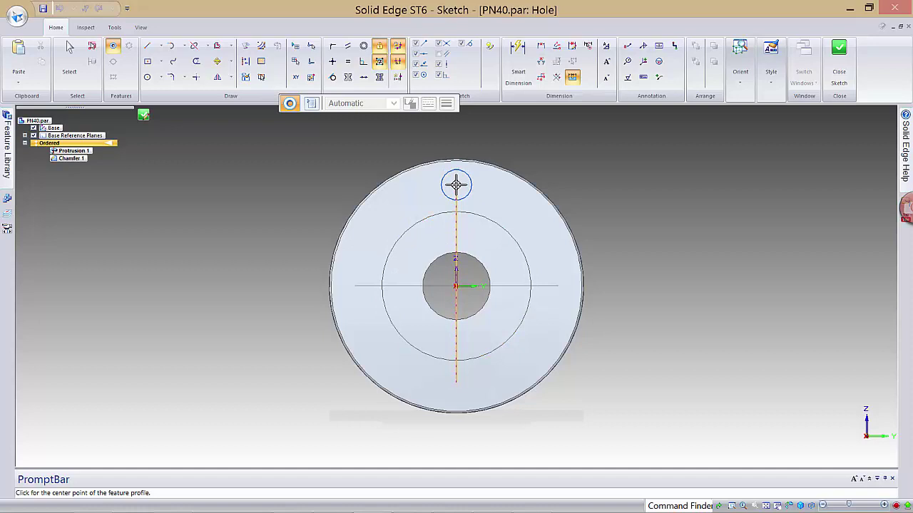
{"action": "left_click", "coordinate": [456, 185]}
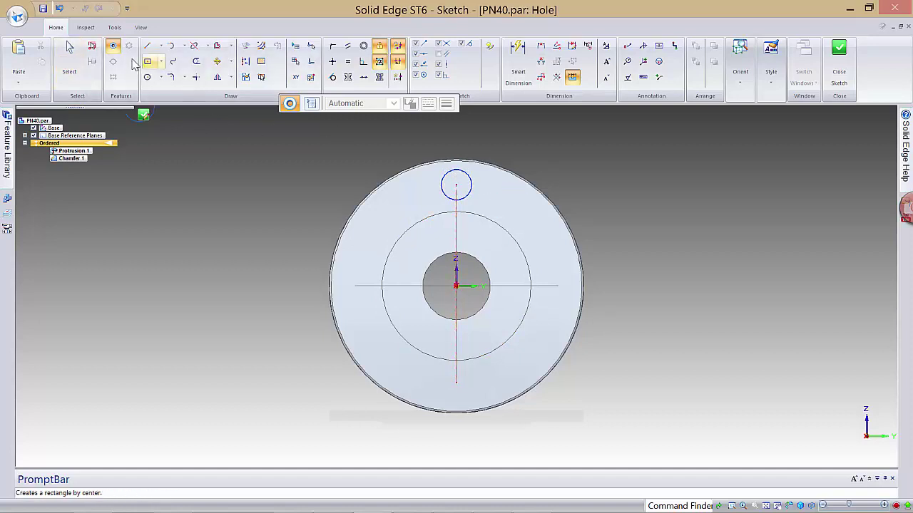
{"action": "left_click", "coordinate": [69, 57]}
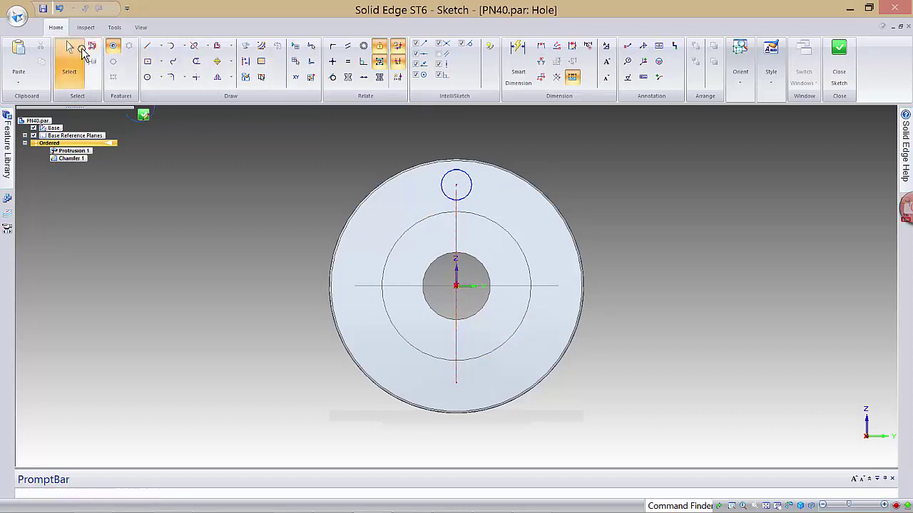
Step: Dimension the vertical distance from the flange centre to the hole centre
{"action": "left_click", "coordinate": [542, 48]}
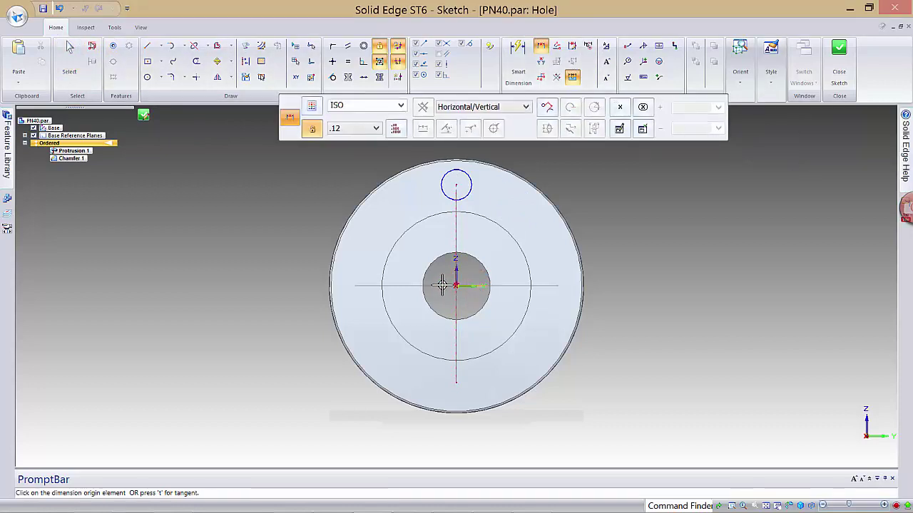
{"action": "left_click", "coordinate": [456, 285]}
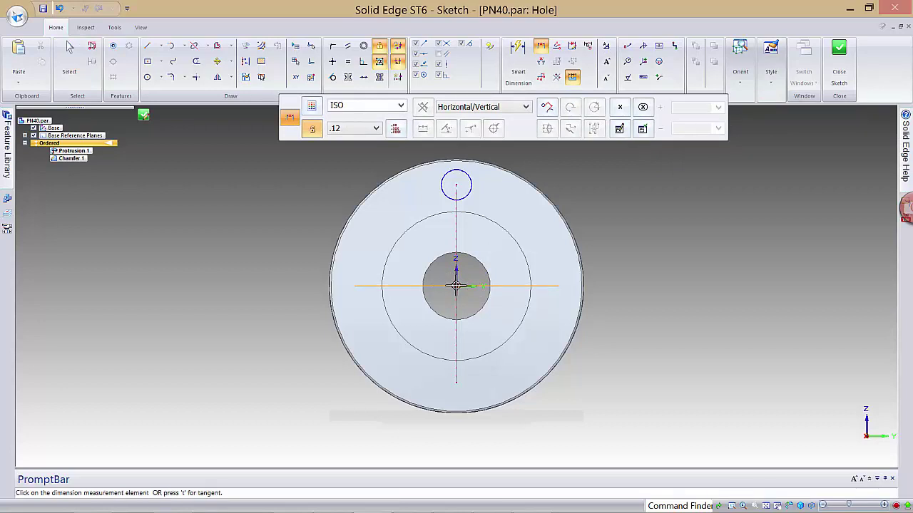
{"action": "left_click", "coordinate": [456, 183]}
{"action": "left_click", "coordinate": [499, 195]}
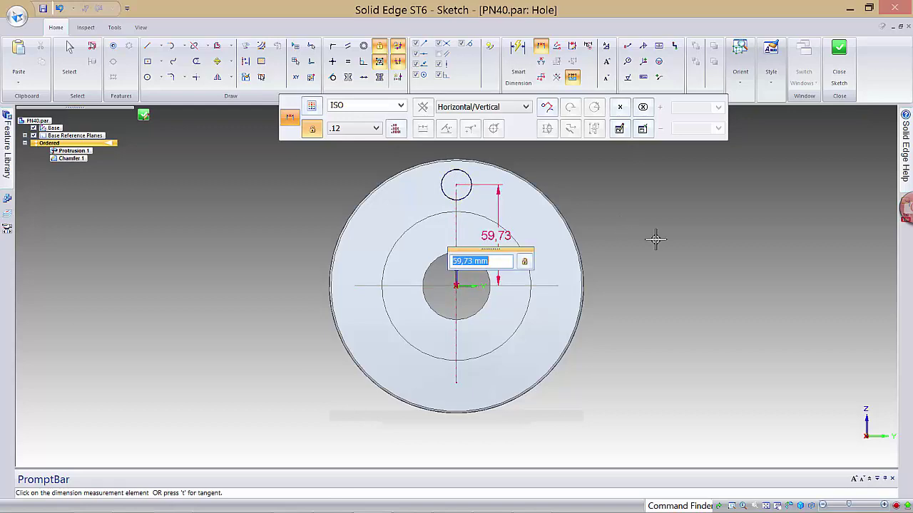
Step: Check the bolt-circle diameter in the PN40 flens drawing in PDF-XChange Viewer, then set the hole's centre distance to 55 mm in Solid Edge
{"action": "mouse_move", "coordinate": [407, 506]}
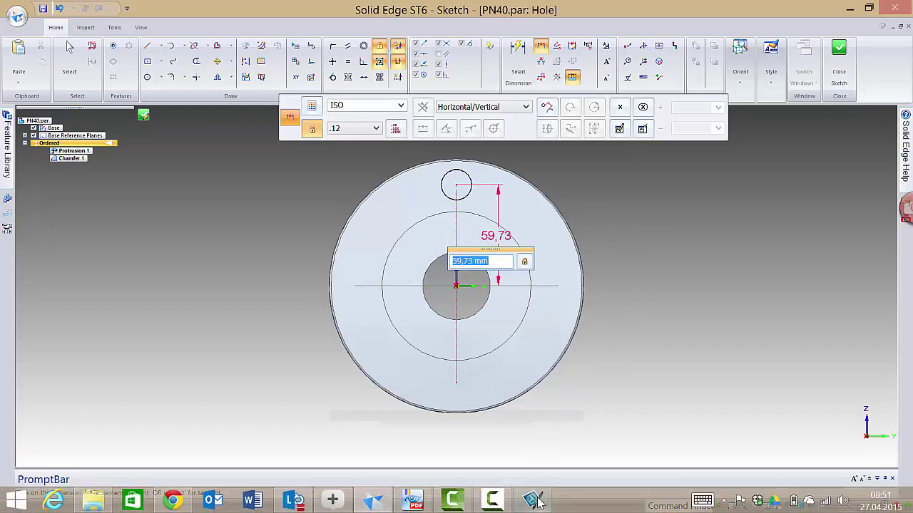
{"action": "left_click", "coordinate": [412, 501]}
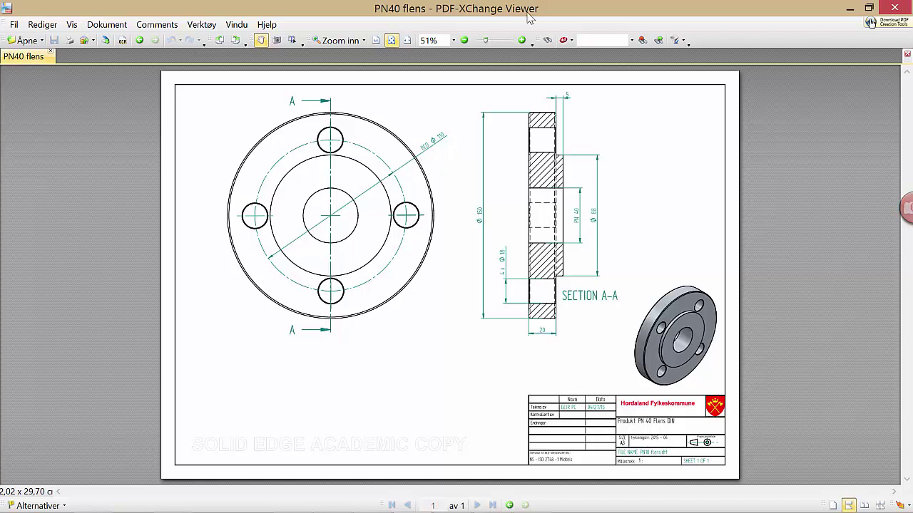
{"action": "left_click", "coordinate": [521, 40]}
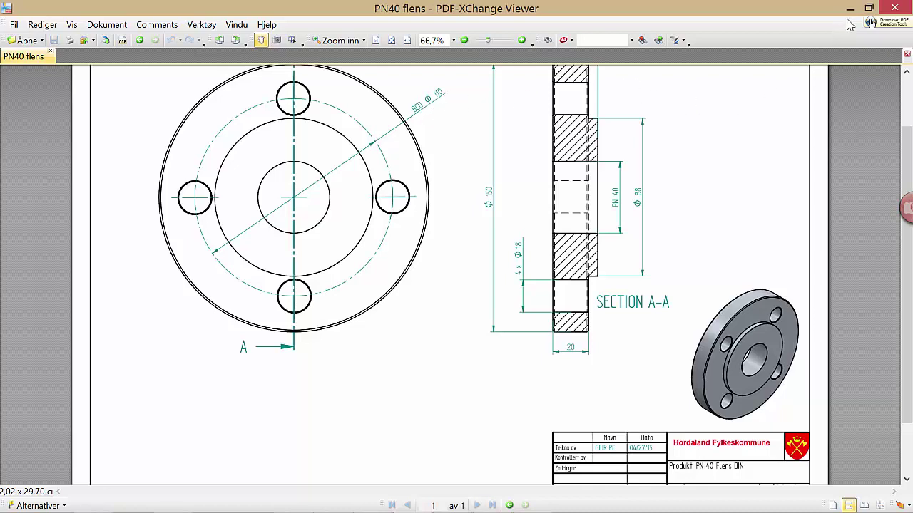
{"action": "left_click", "coordinate": [850, 10]}
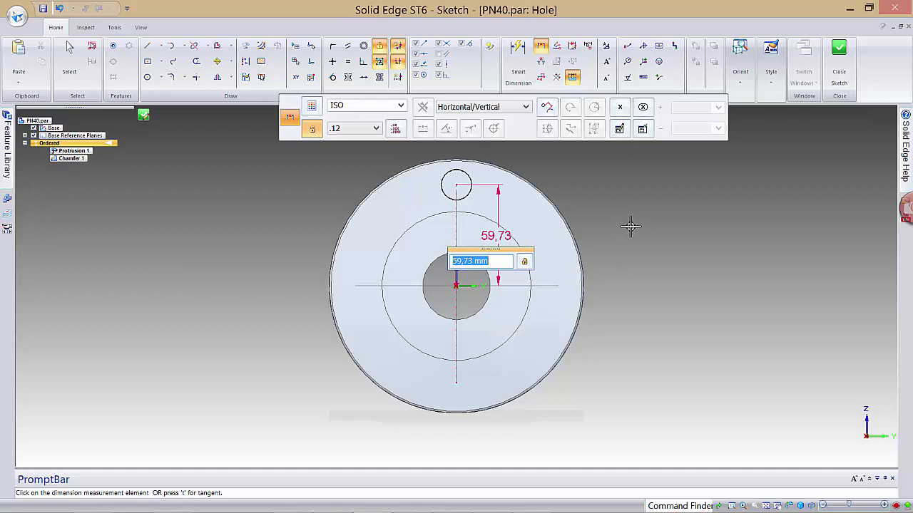
{"action": "type", "text": "55"}
{"action": "key", "text": "Return"}
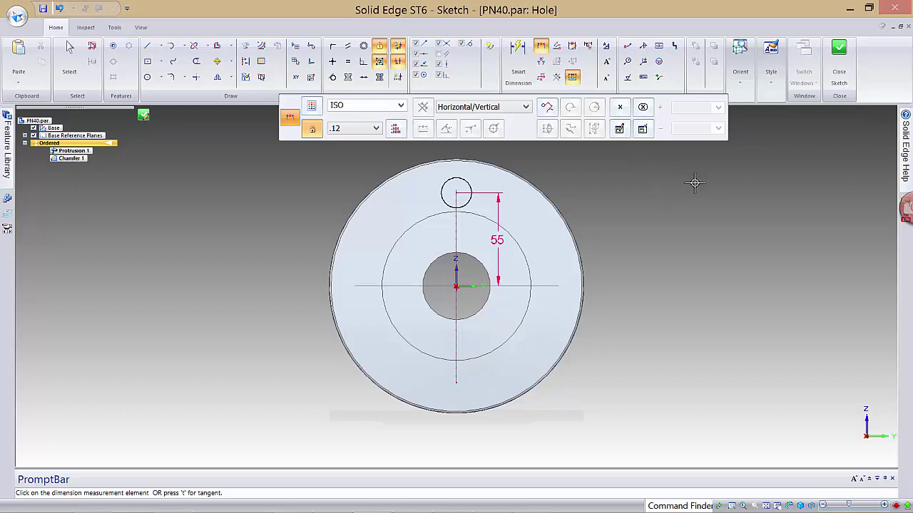
Step: Close the hole sketch, cut the hole through the flange from the ring face, and save the part
{"action": "left_click", "coordinate": [841, 57]}
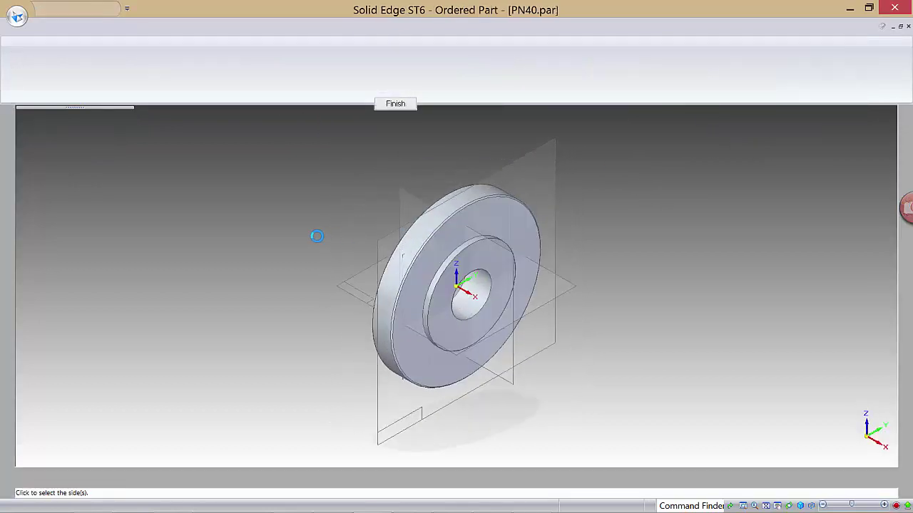
{"action": "left_click", "coordinate": [318, 198]}
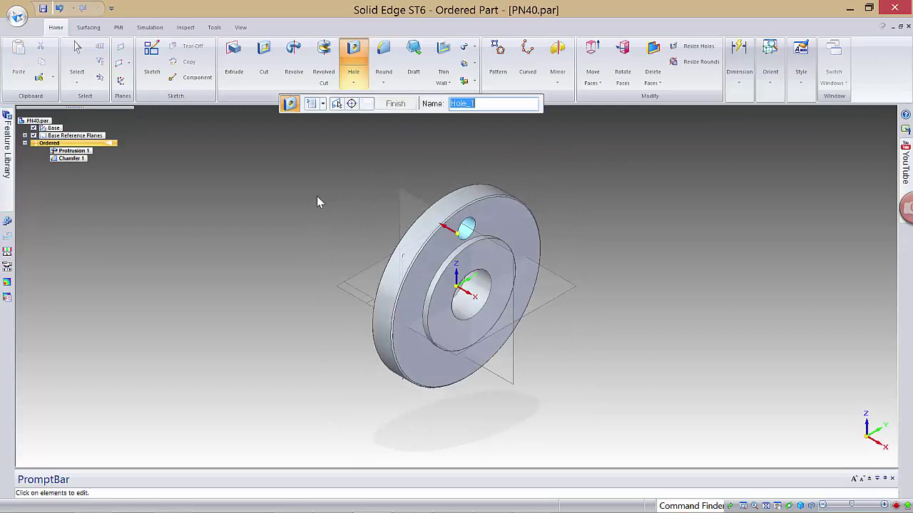
{"action": "left_click", "coordinate": [395, 103]}
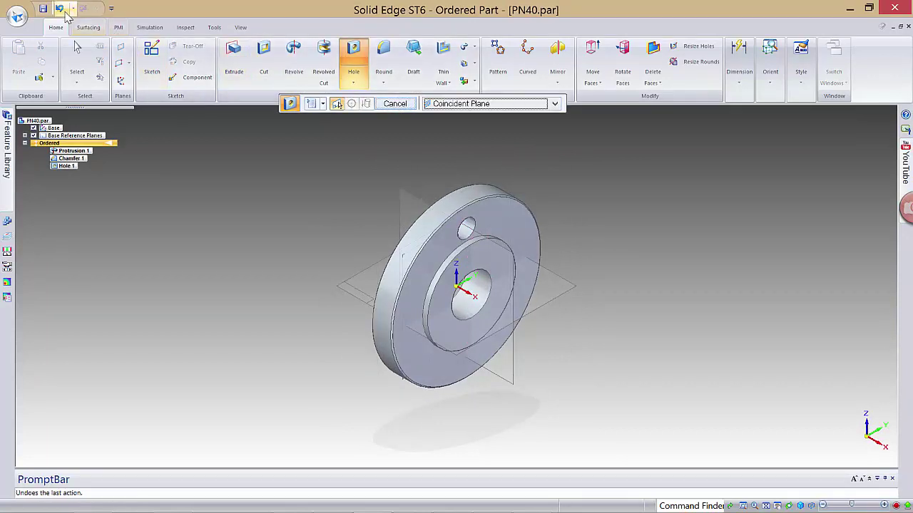
{"action": "left_click", "coordinate": [43, 8]}
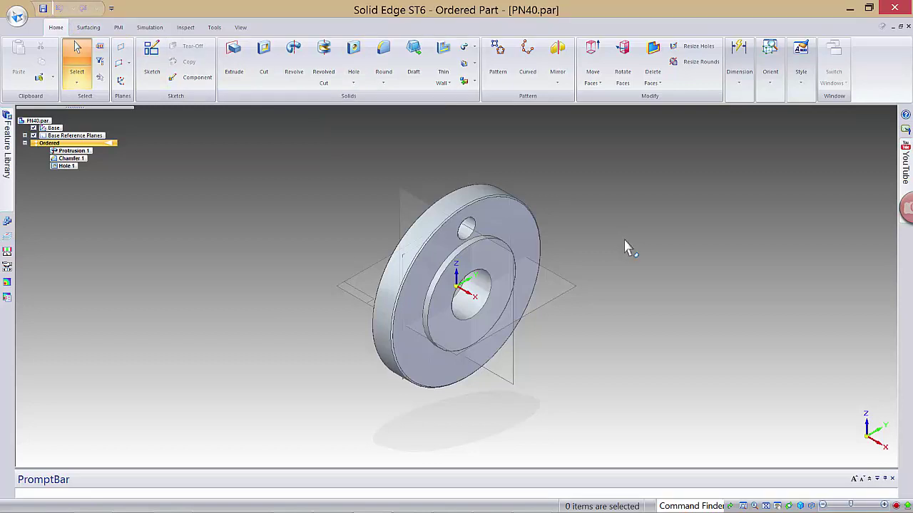
Step: Chamfer the bolt hole's edges on both flange faces with a 0.50 mm setback and save the part
{"action": "left_click", "coordinate": [497, 57]}
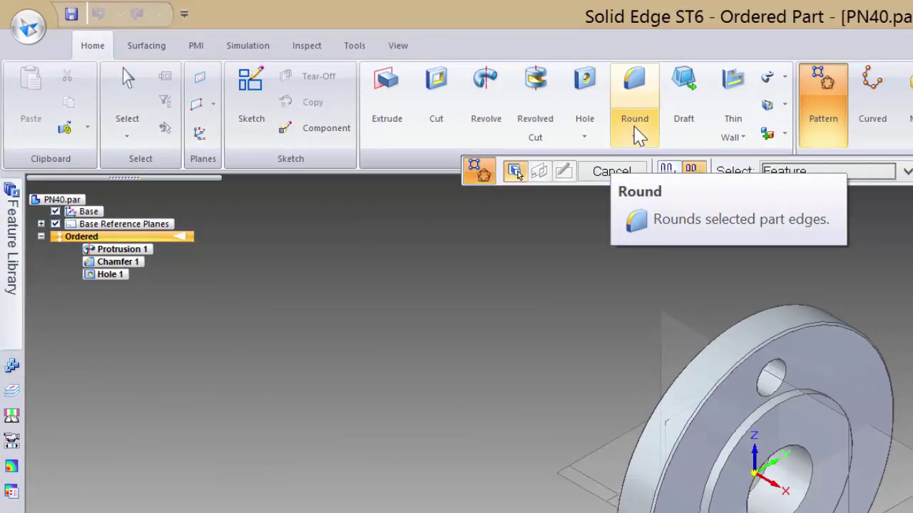
{"action": "left_click", "coordinate": [636, 137]}
{"action": "left_click", "coordinate": [647, 161]}
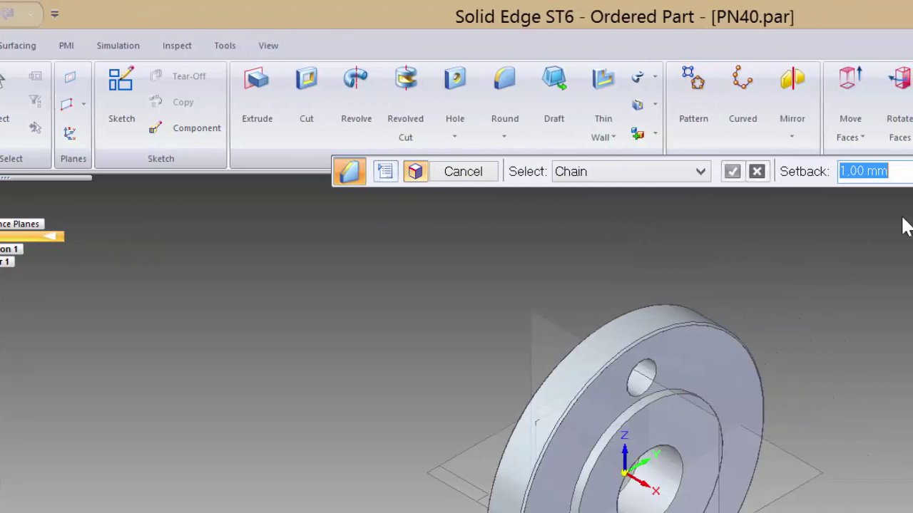
{"action": "type", "text": "0"}
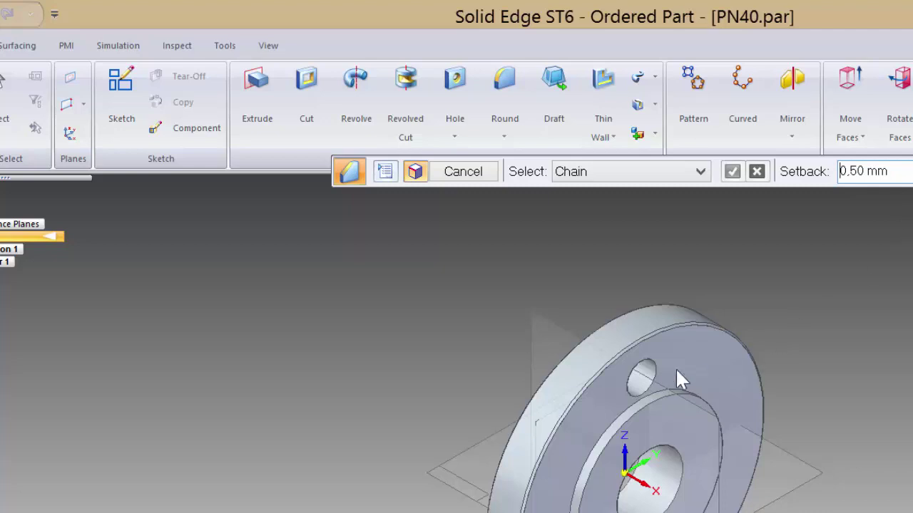
{"action": "left_click", "coordinate": [647, 385]}
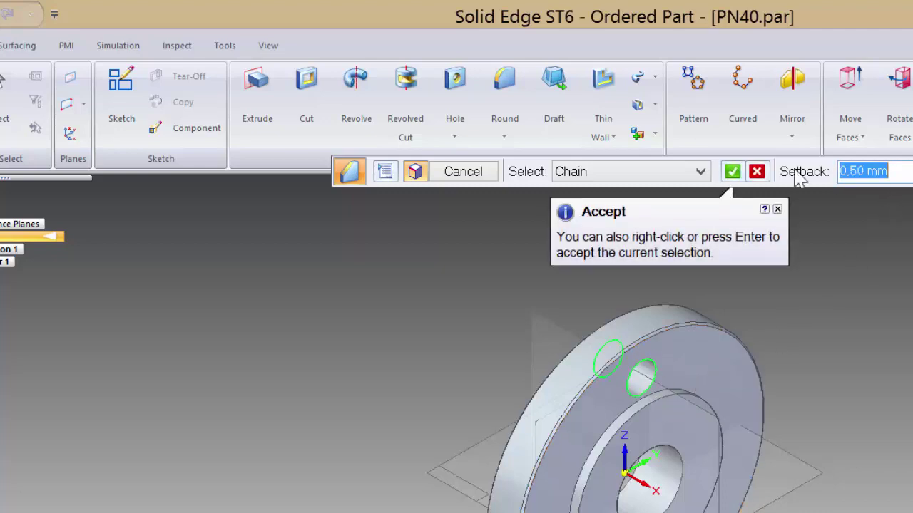
{"action": "left_click", "coordinate": [732, 171]}
{"action": "left_click", "coordinate": [10, 13]}
{"action": "mouse_move", "coordinate": [24, 75]}
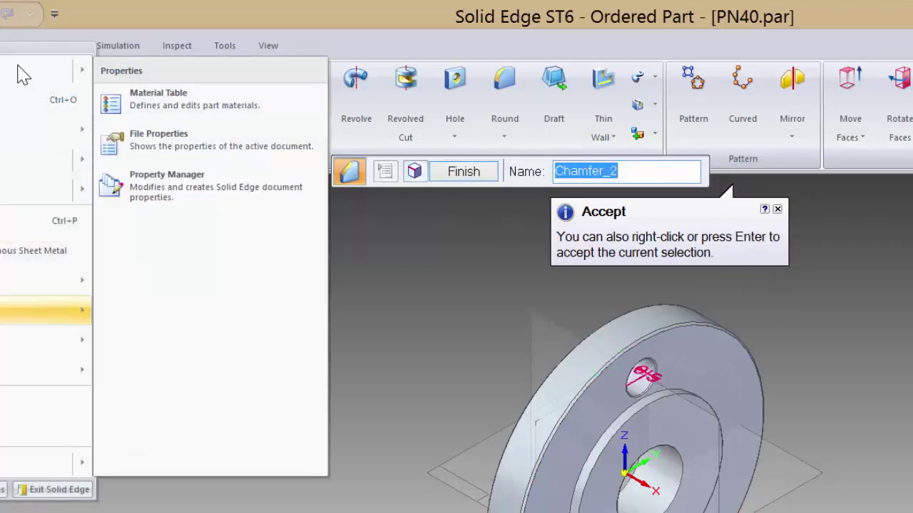
{"action": "left_click", "coordinate": [649, 346]}
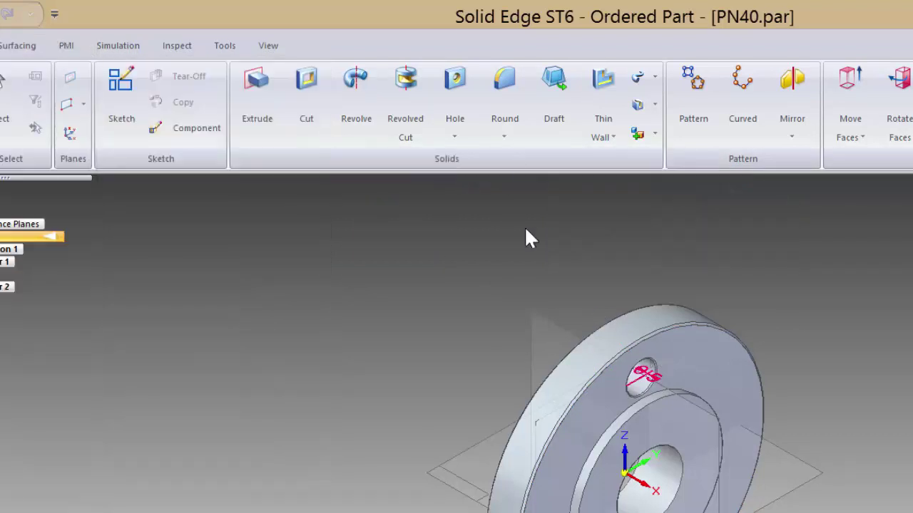
{"action": "key", "text": "Escape"}
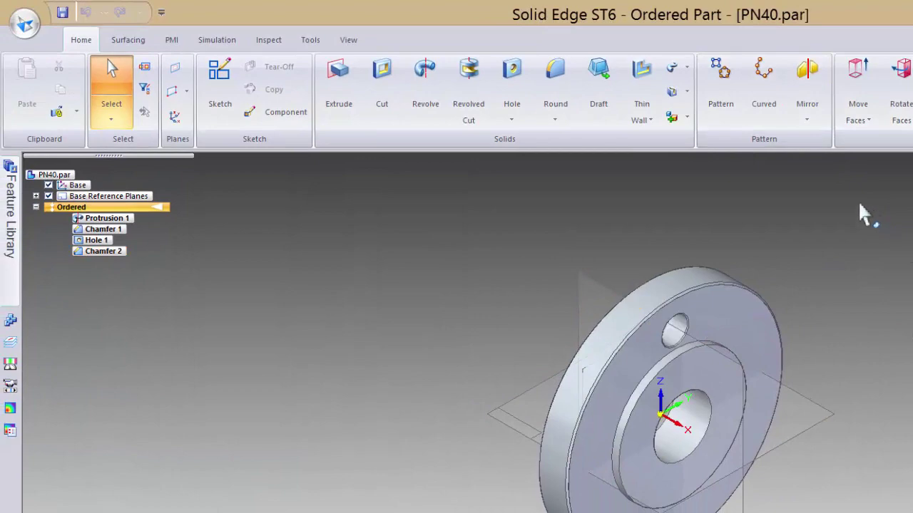
Step: Start a Pattern feature and select the bolt hole together with its edge chamfer as the features to repeat
{"action": "left_click", "coordinate": [722, 77]}
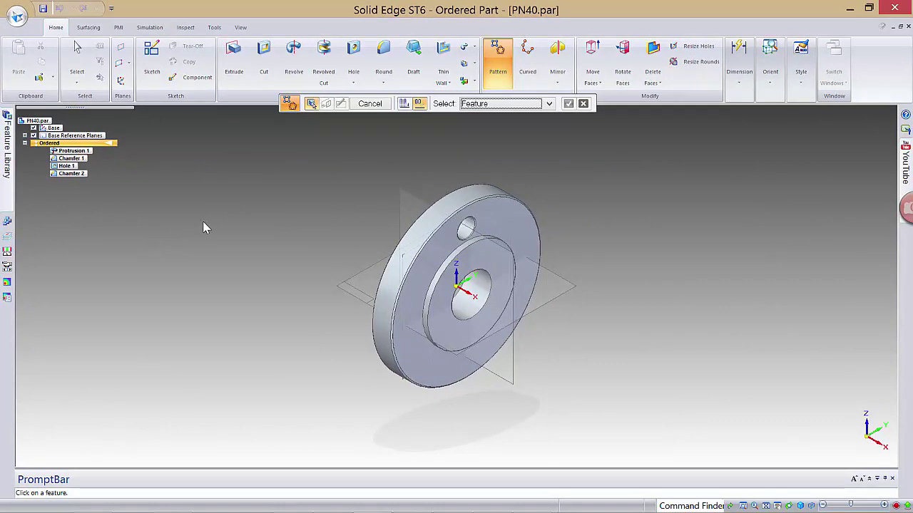
{"action": "left_click", "coordinate": [470, 229]}
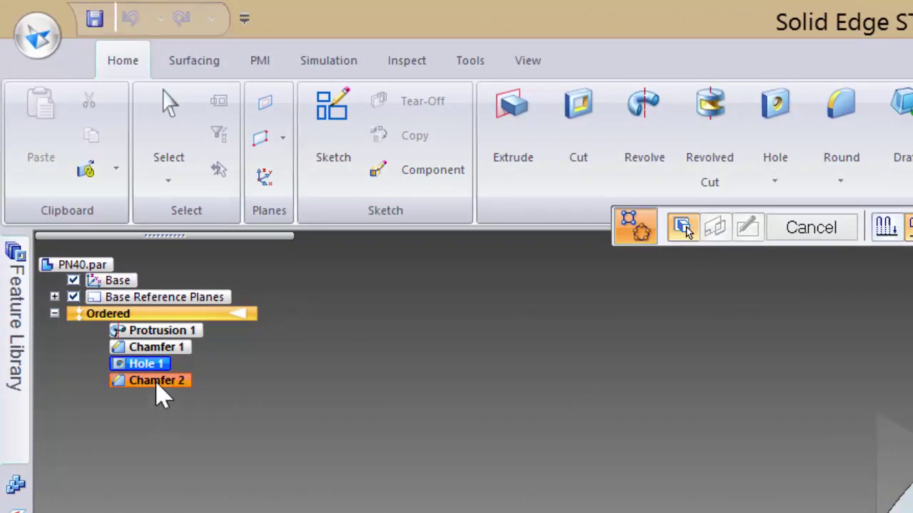
{"action": "left_click", "coordinate": [157, 385], "text": "ctrl"}
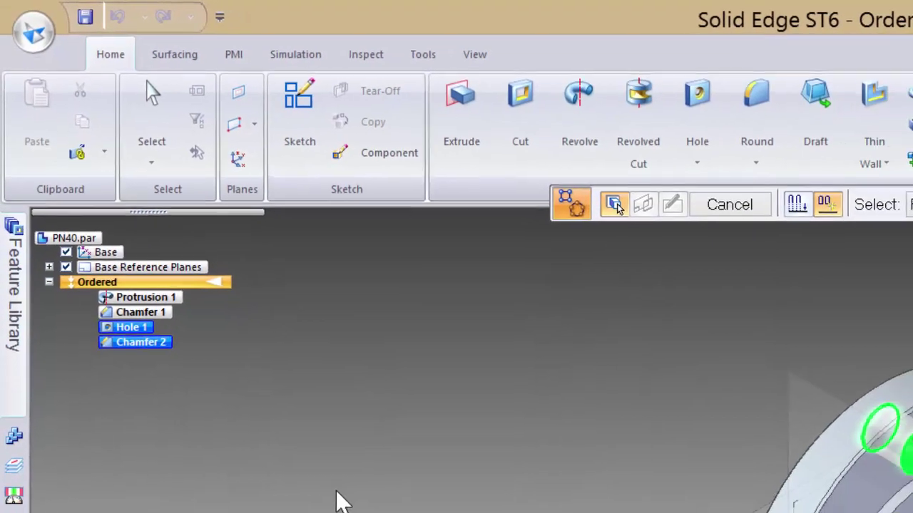